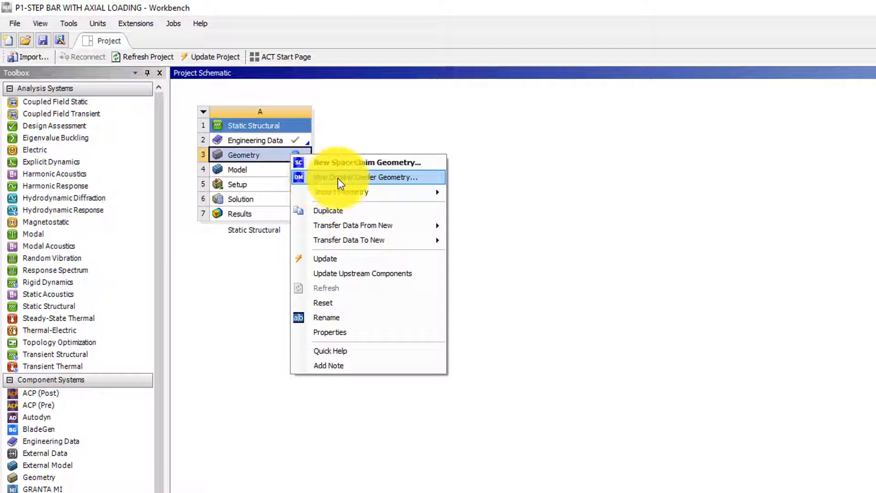
# Step: Browse for a geometry file to import, examine the supported geometry file formats, and close the dialog without importing
pyautogui.moveTo(352, 191)
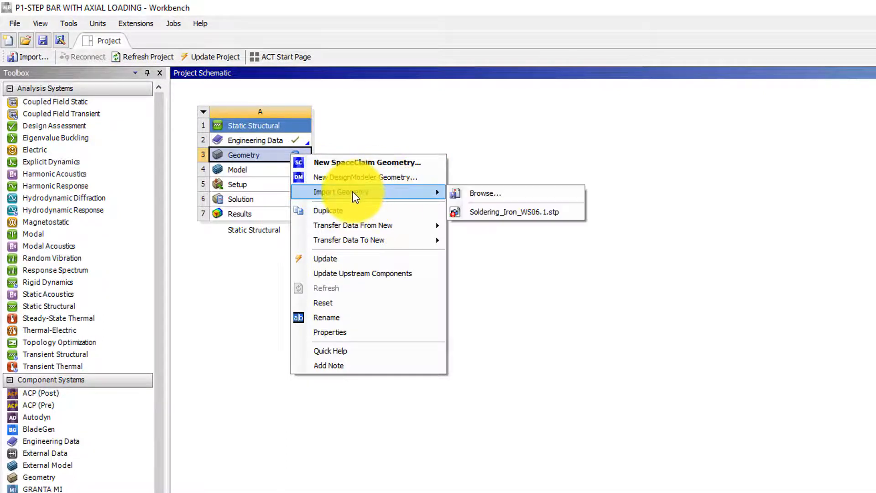
pyautogui.click(480, 192)
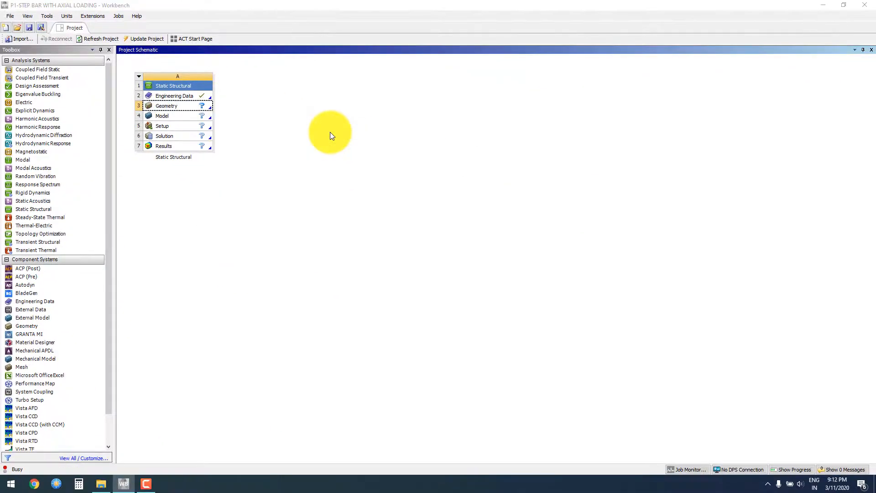
pyautogui.click(271, 206)
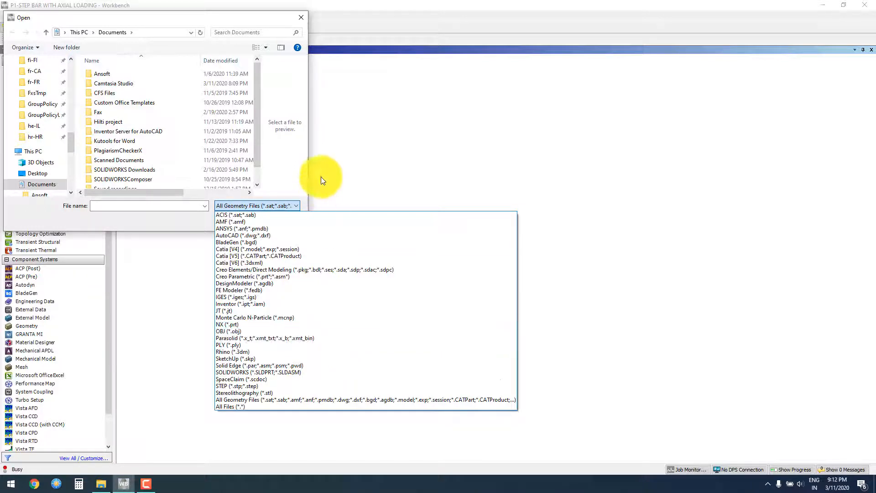
pyautogui.click(302, 17)
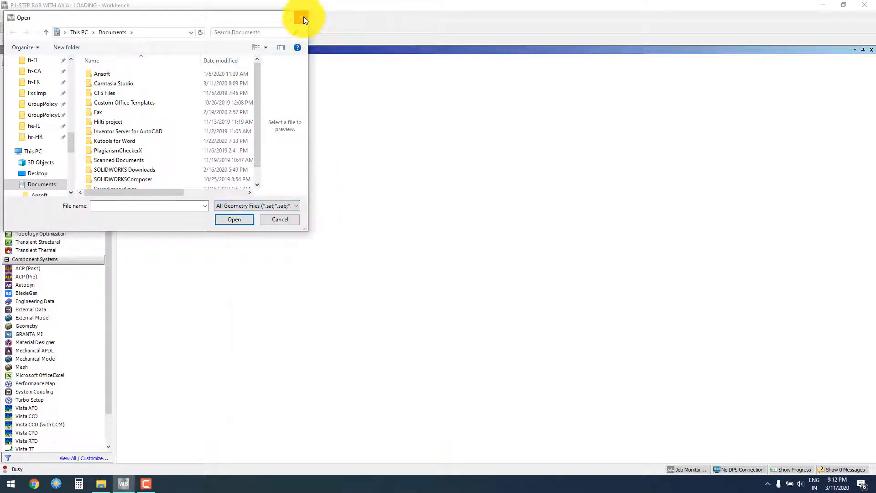
pyautogui.click(303, 17)
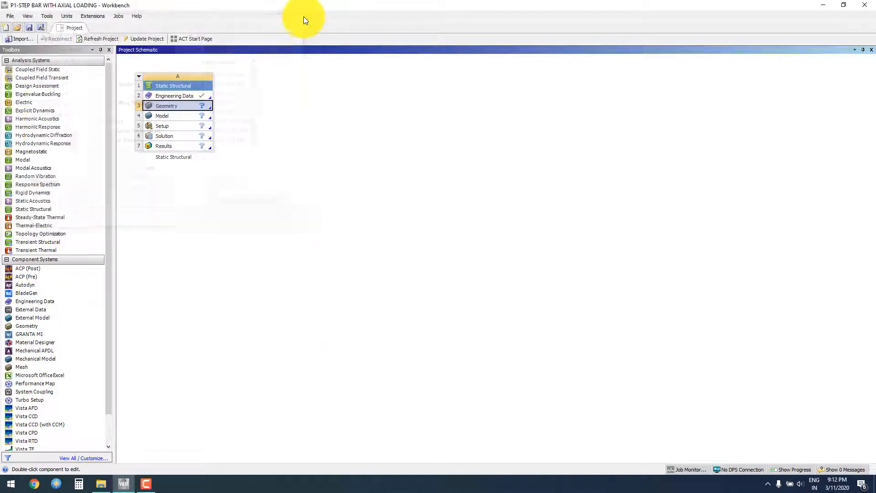
# Step: Create a new SpaceClaim geometry for the Static Structural system
pyautogui.rightClick(199, 106)
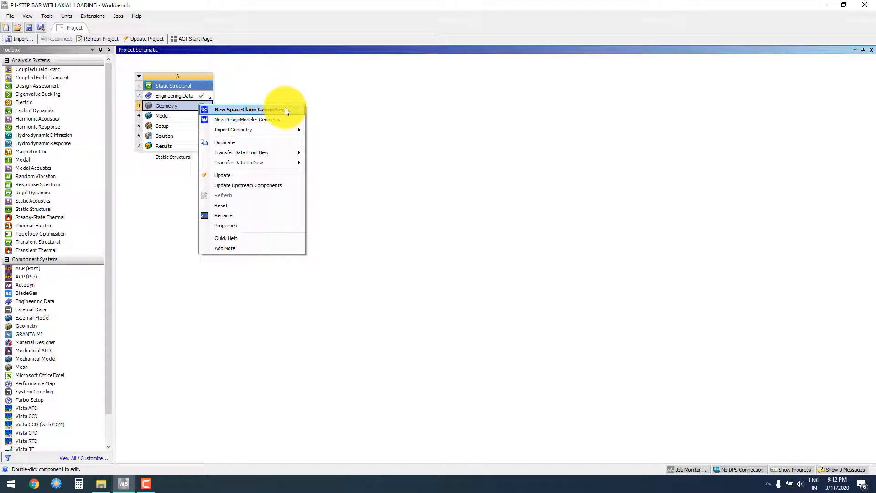
pyautogui.click(268, 110)
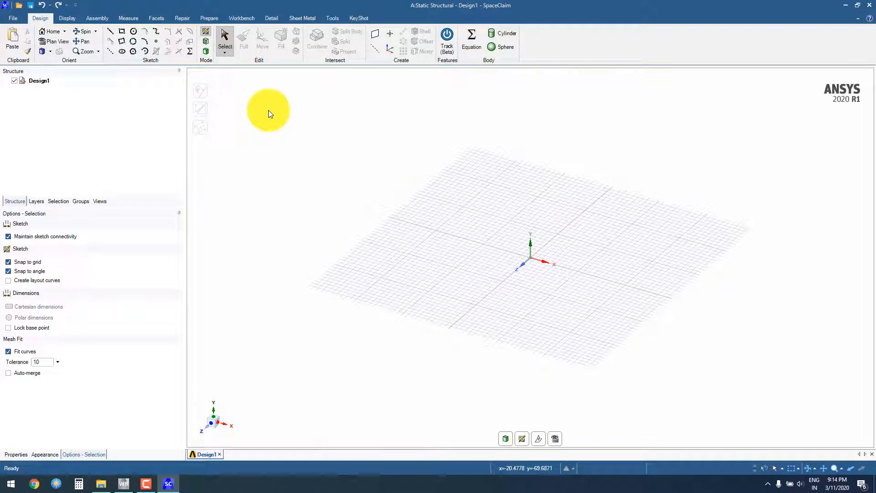
# Step: Set this document's length unit to millimeters in the SpaceClaim options, check the grid settings, and accept the options
pyautogui.click(13, 20)
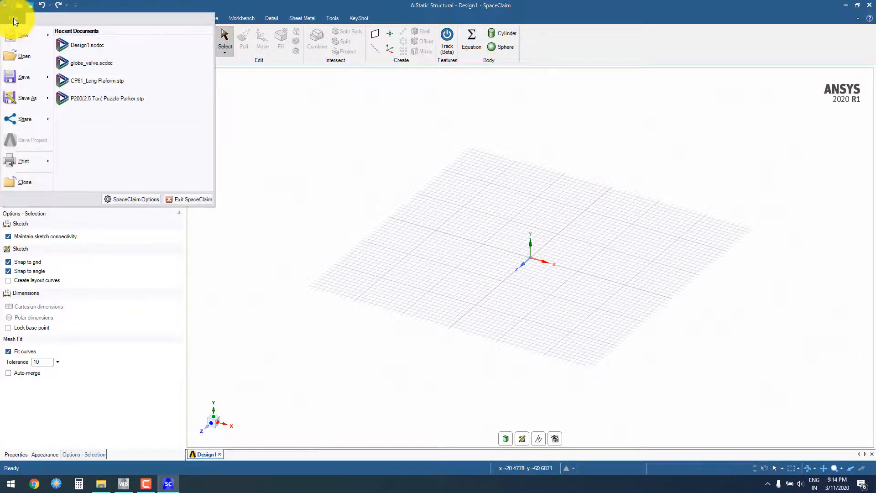
pyautogui.click(122, 199)
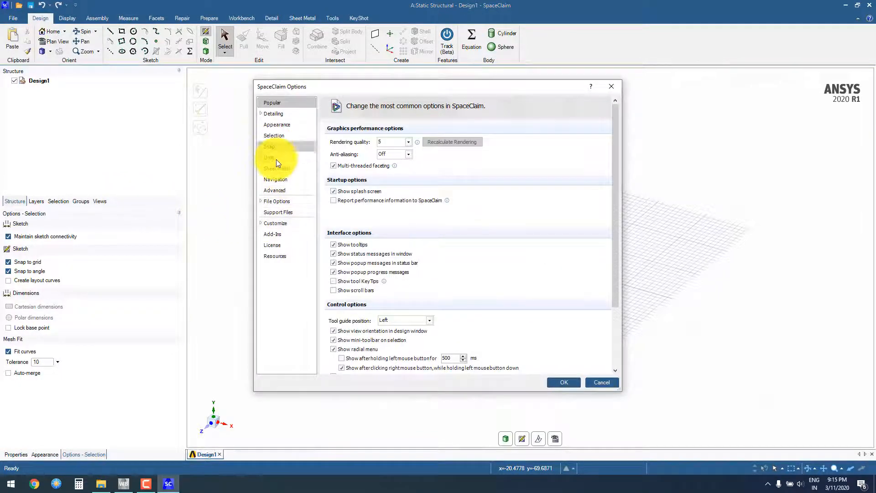
pyautogui.click(276, 158)
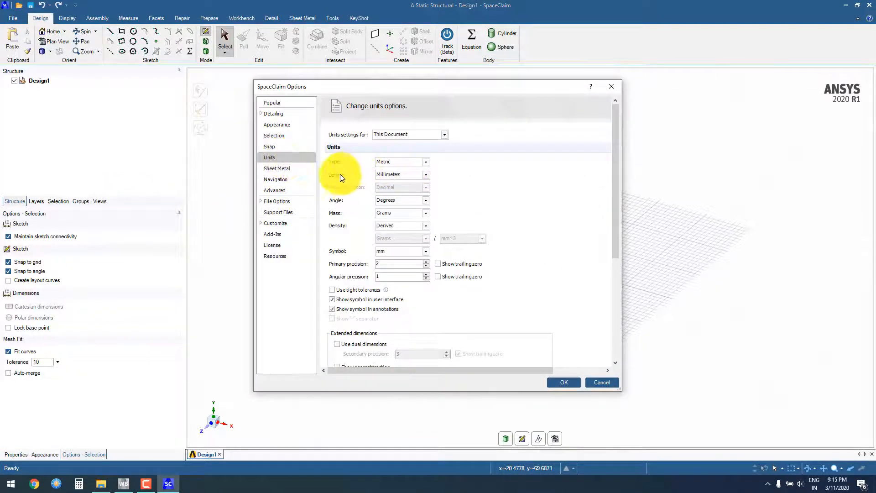
pyautogui.click(409, 174)
pyautogui.click(379, 174)
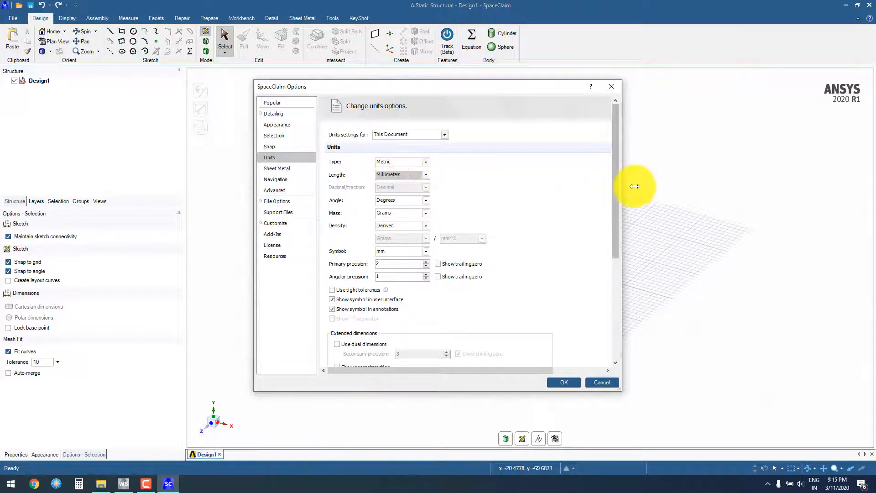
pyautogui.moveTo(613, 184); pyautogui.dragTo(601, 316)
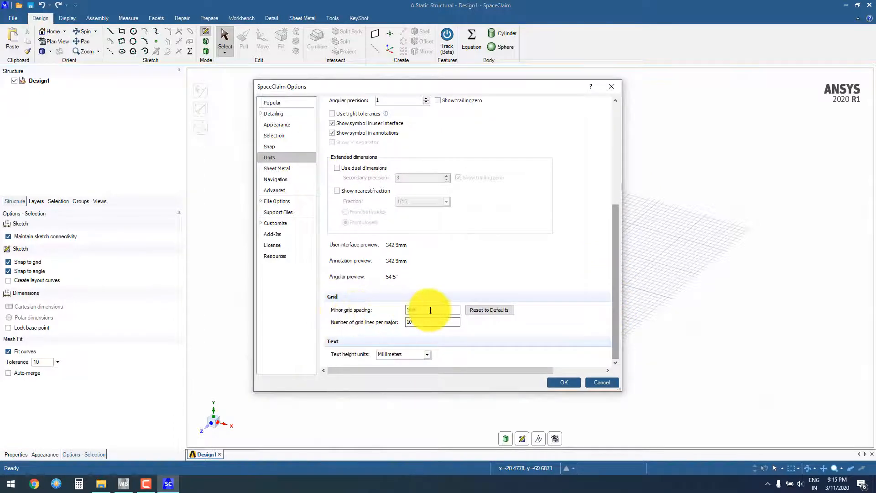
pyautogui.click(568, 382)
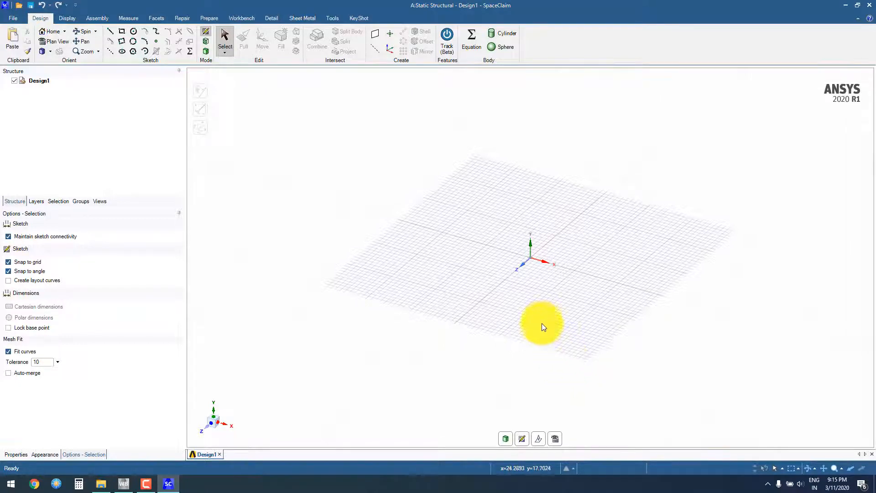
pyautogui.keyDown('shift'); pyautogui.moveTo(542, 323); pyautogui.dragTo(520, 307, button='middle'); pyautogui.keyUp('shift')
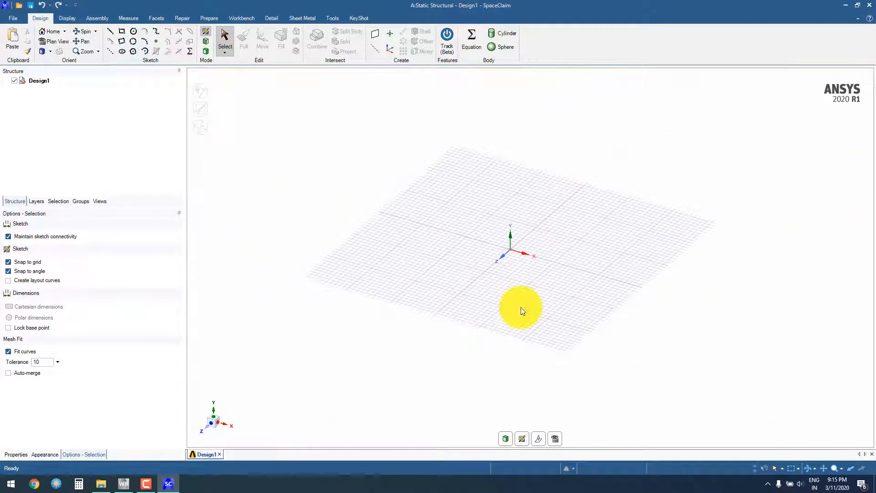
pyautogui.moveTo(518, 323)
pyautogui.mouseDown(button='middle')
pyautogui.moveTo(538, 258)
pyautogui.moveTo(522, 340)
pyautogui.moveTo(538, 283)
pyautogui.moveTo(529, 317)
pyautogui.mouseUp(button='middle')
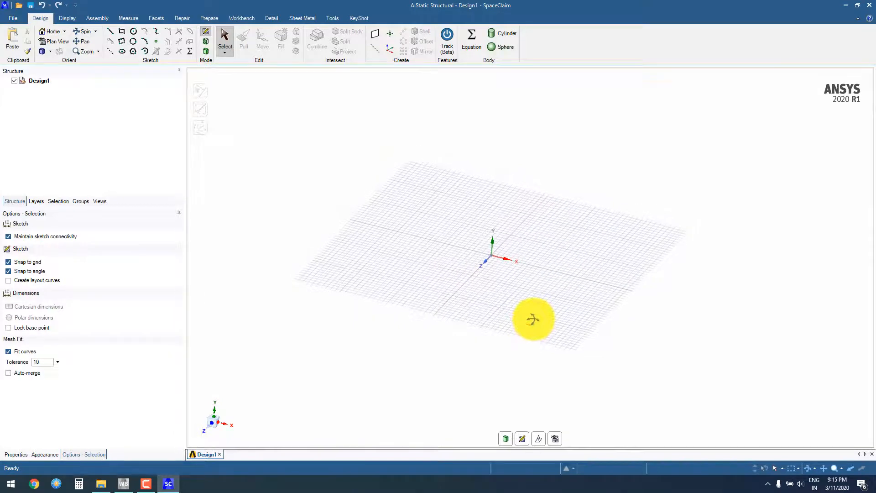
pyautogui.scroll(1, 534, 319)
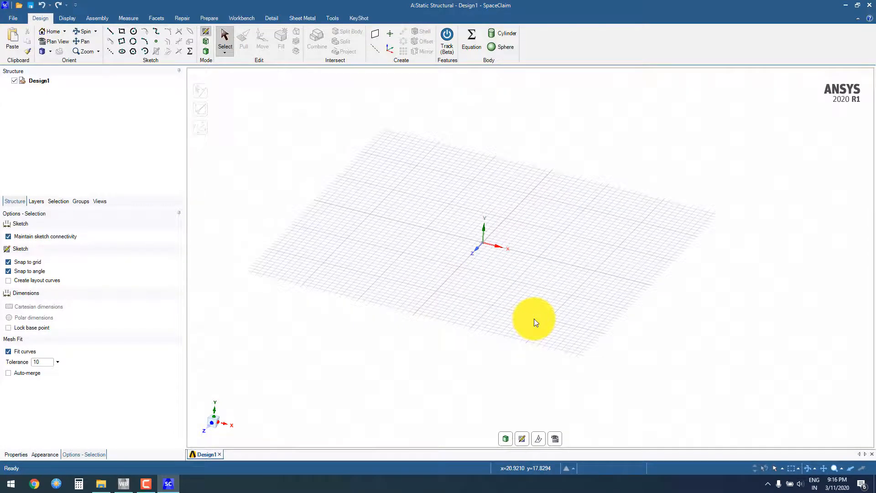
pyautogui.scroll(-3, 533, 319)
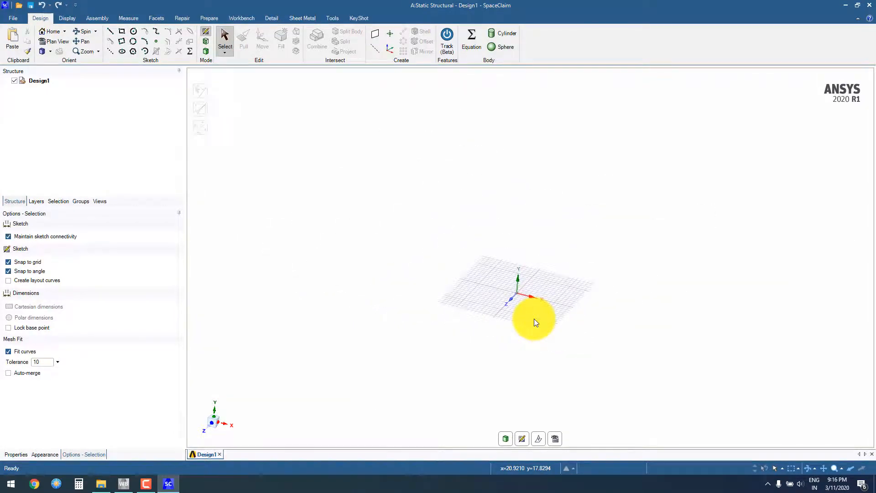
pyautogui.scroll(5, 534, 318)
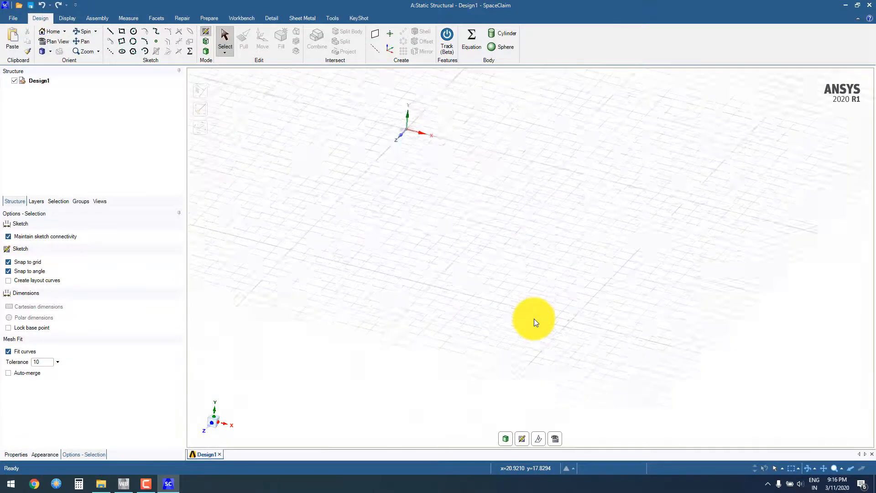
pyautogui.scroll(2, 534, 319)
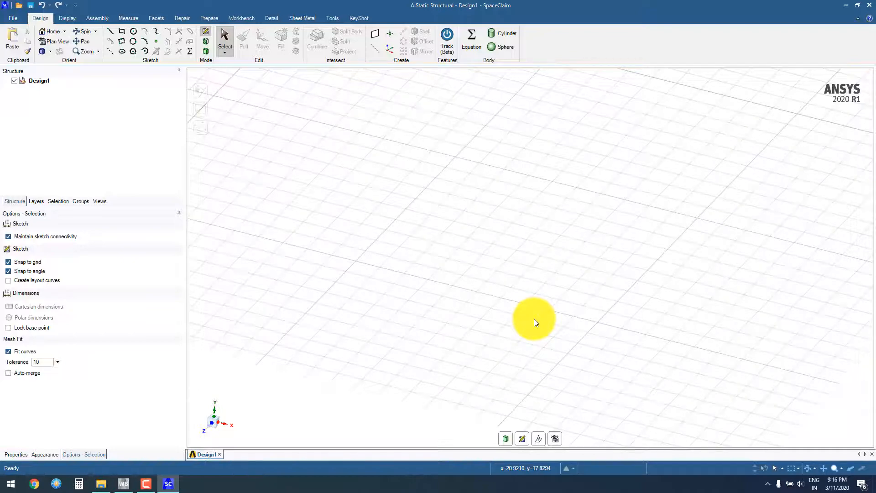
pyautogui.click(43, 51)
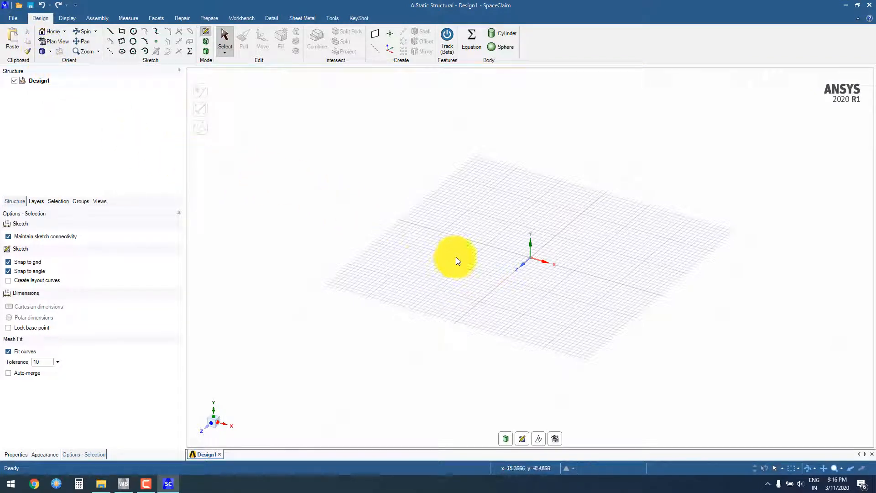
# Step: Place a new sketch plane on the XY plane and show it in plan view
pyautogui.click(523, 439)
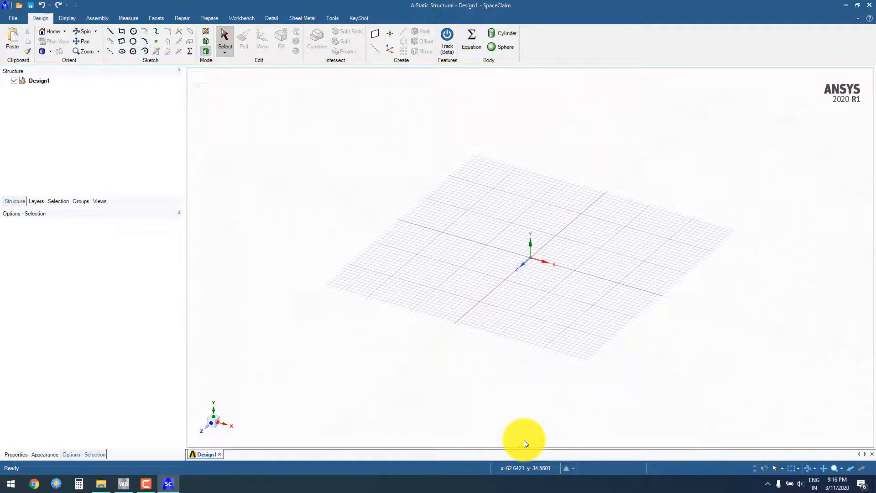
pyautogui.click(566, 270)
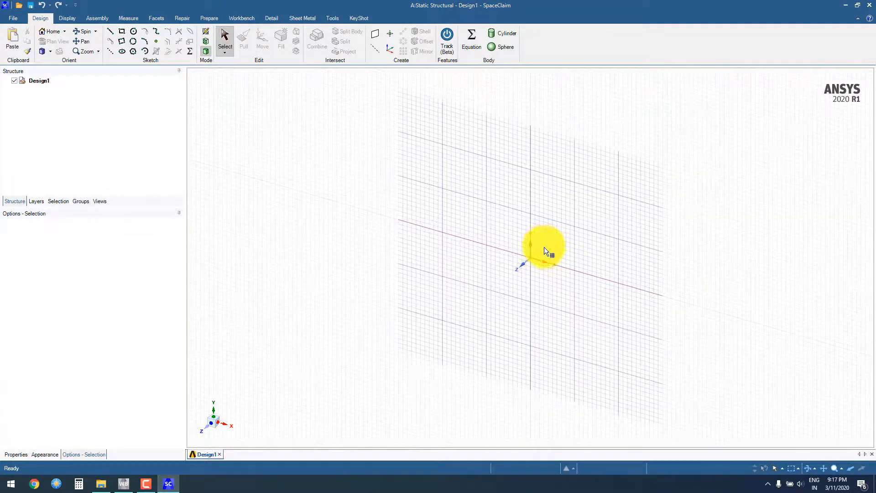
pyautogui.click(551, 240)
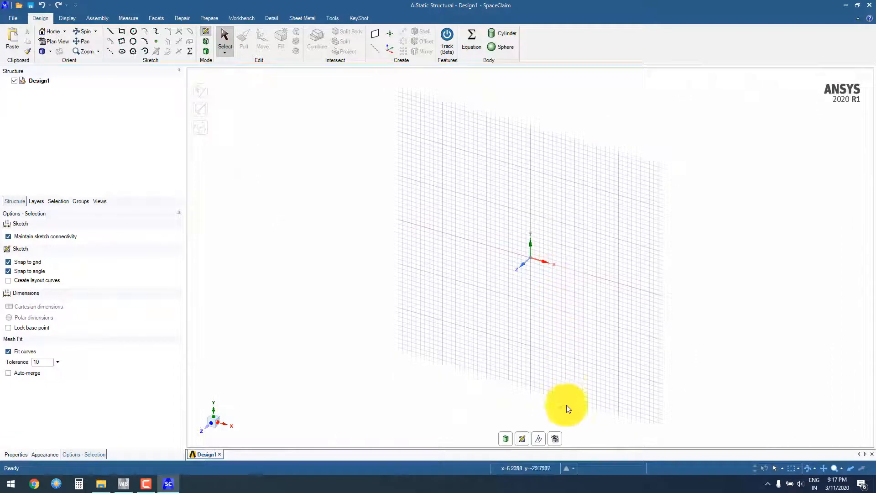
pyautogui.click(555, 438)
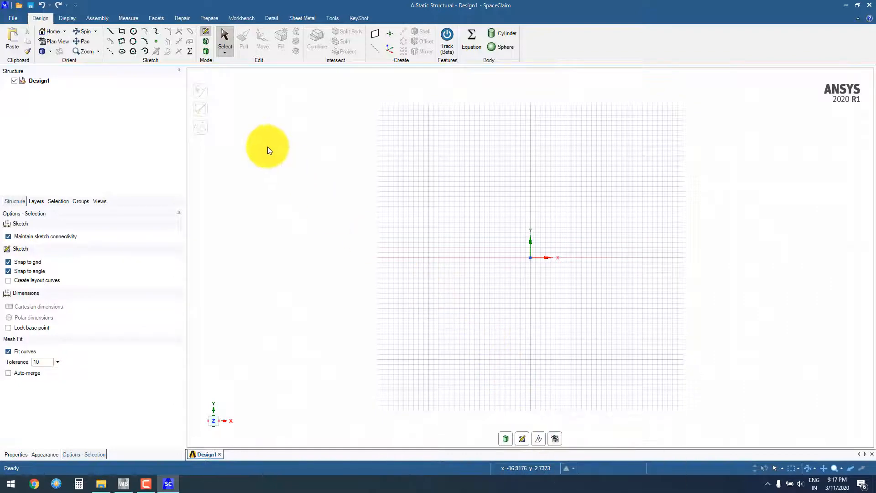
# Step: Sketch a horizontal line 80 mm long starting at the origin and running along the positive X axis
pyautogui.click(111, 32)
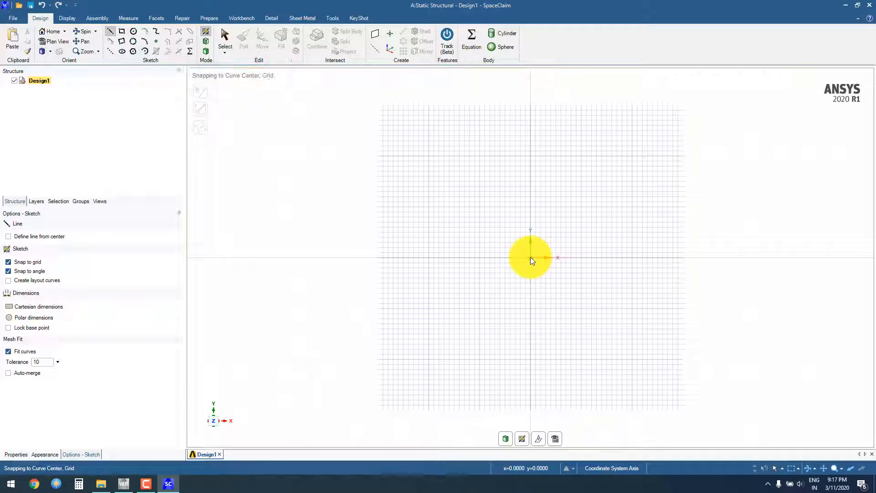
pyautogui.click(531, 257)
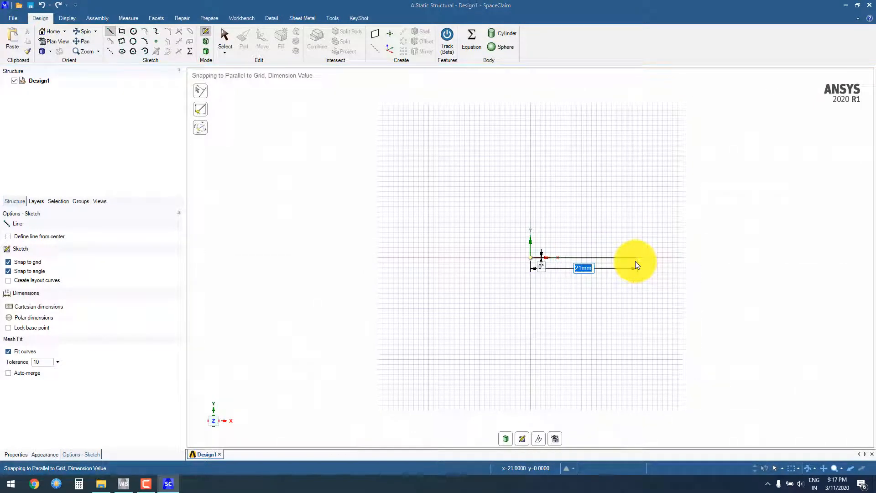
pyautogui.write('80')
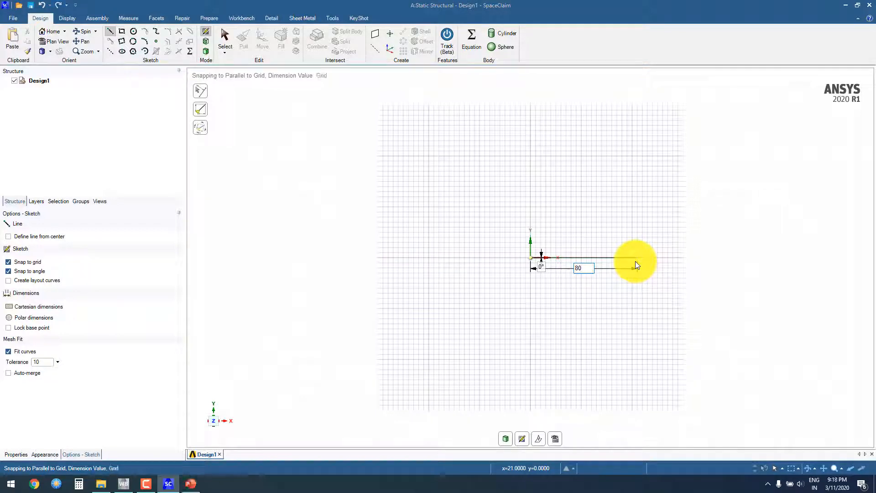
pyautogui.press('Return')
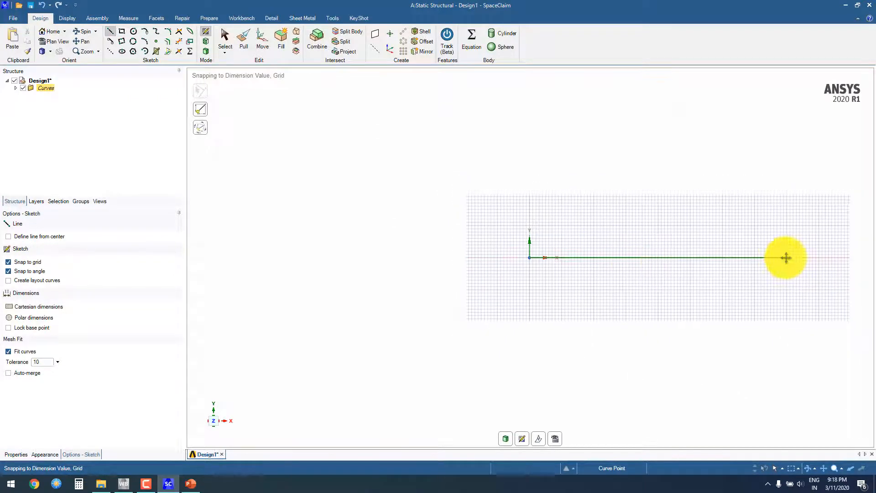
# Step: Sketch a second collinear horizontal line 90 mm long, continuing from the free end of the 80 mm line
pyautogui.keyDown('shift'); pyautogui.moveTo(784, 257); pyautogui.dragTo(595, 254, button='middle'); pyautogui.keyUp('shift')
pyautogui.click(595, 255)
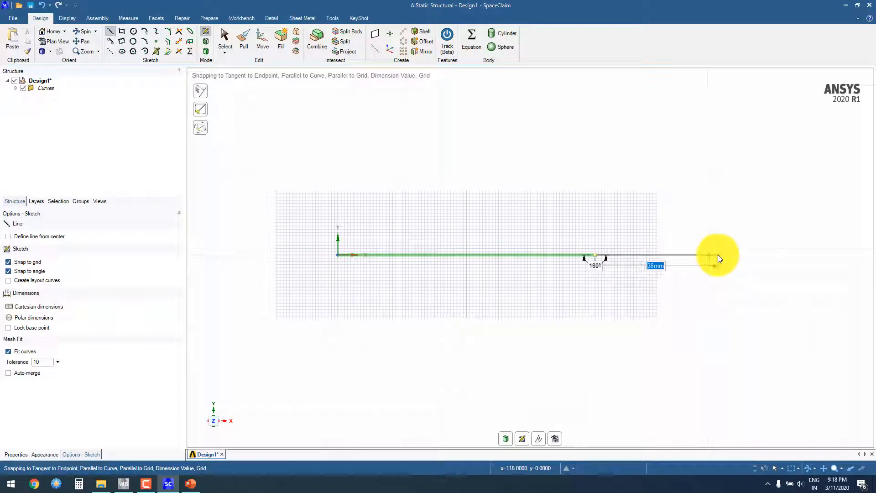
pyautogui.write('90')
pyautogui.press('Return')
# Step: Sketch a third collinear horizontal line 70 mm long, continuing from the end of the second line
pyautogui.keyDown('ctrl'); pyautogui.moveTo(777, 256); pyautogui.dragTo(624, 250, button='middle'); pyautogui.keyUp('ctrl')
pyautogui.click(631, 251)
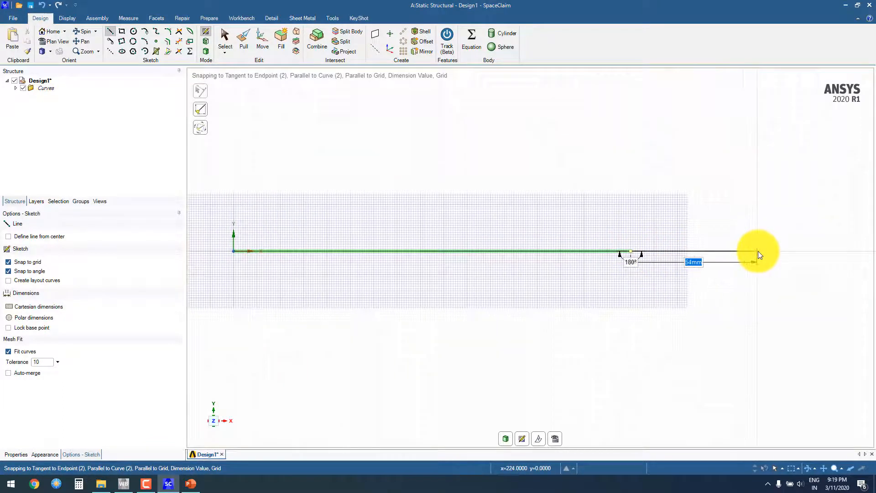
pyautogui.write('70')
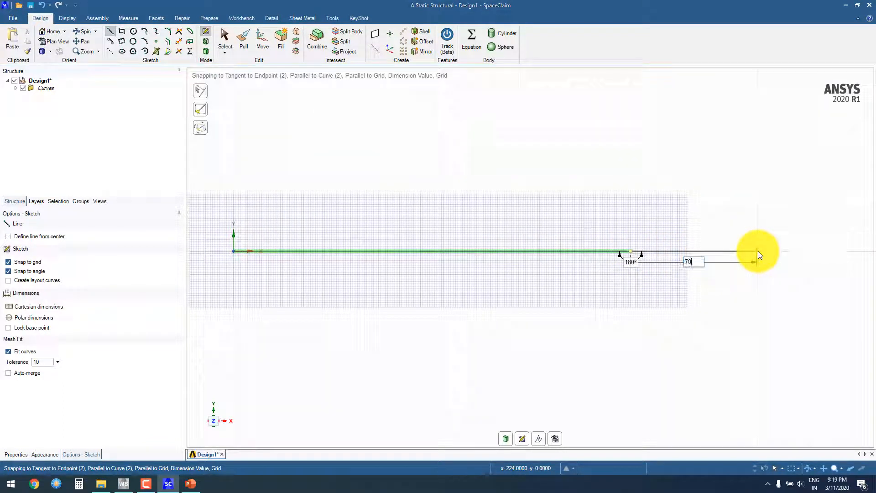
pyautogui.press('Return')
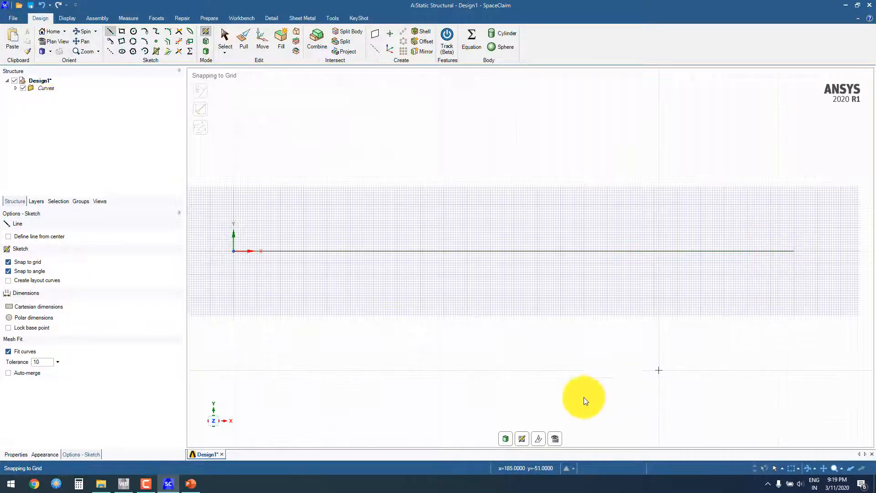
# Step: Return from sketching to 3D mode, show the lines in isometric view, and expand the Curves group in the structure tree
pyautogui.click(507, 439)
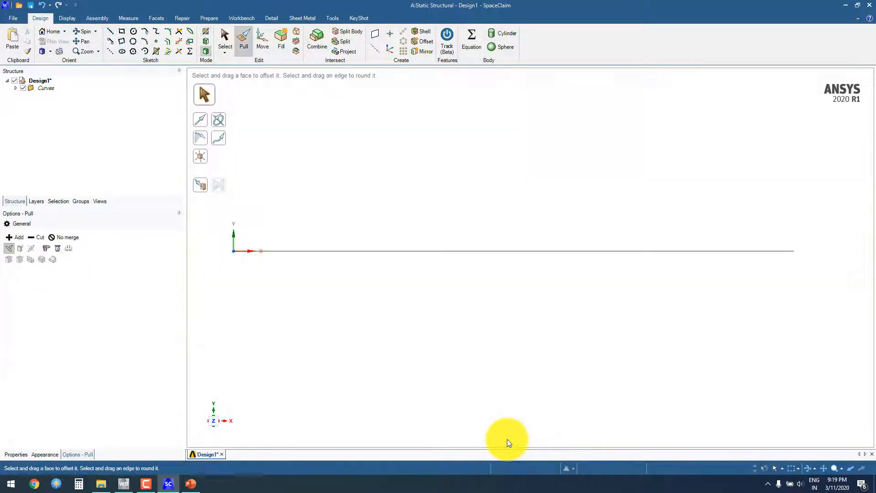
pyautogui.click(41, 52)
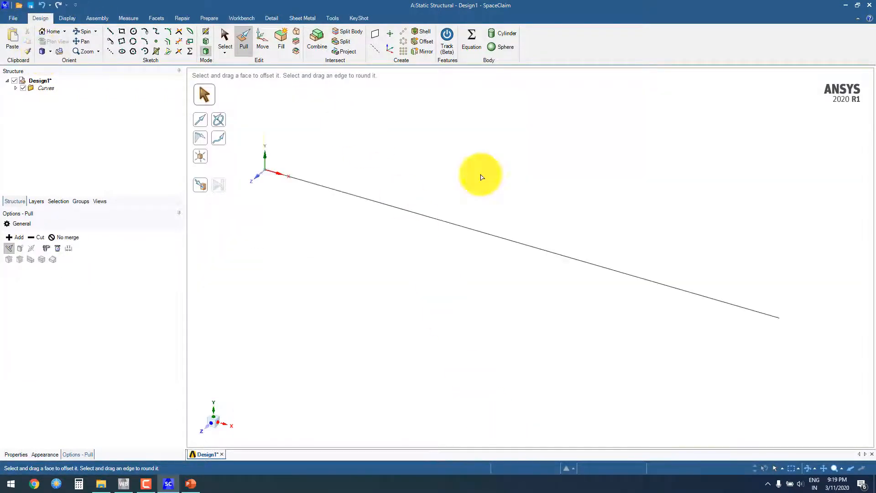
pyautogui.click(15, 88)
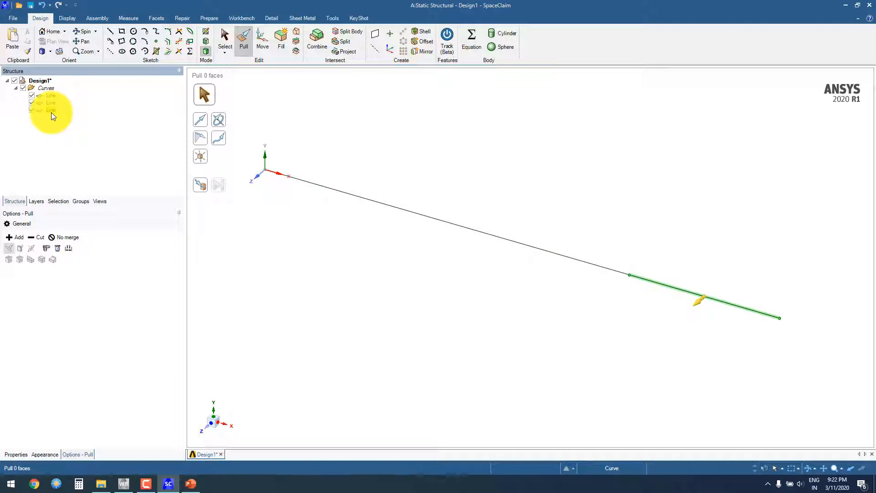
# Step: Insert a solid Circle beam profile from the profile library and expand the Beam Profiles group in the structure tree
pyautogui.click(218, 19)
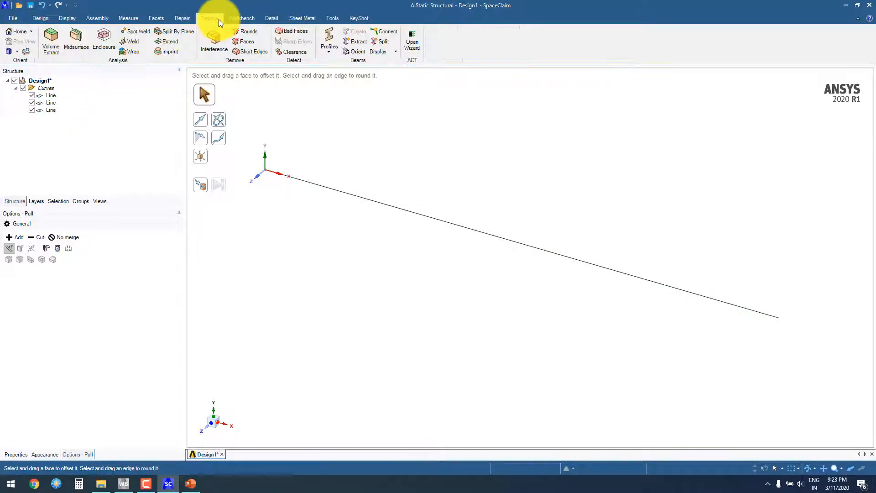
pyautogui.click(329, 54)
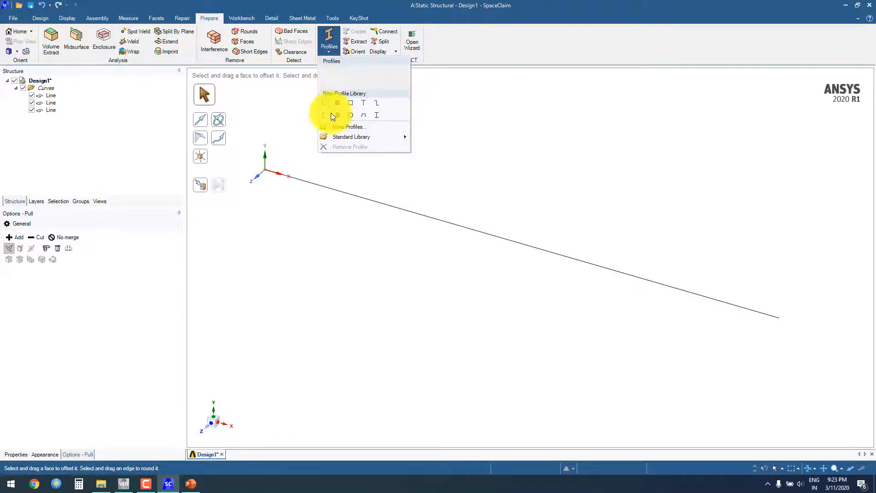
pyautogui.click(337, 115)
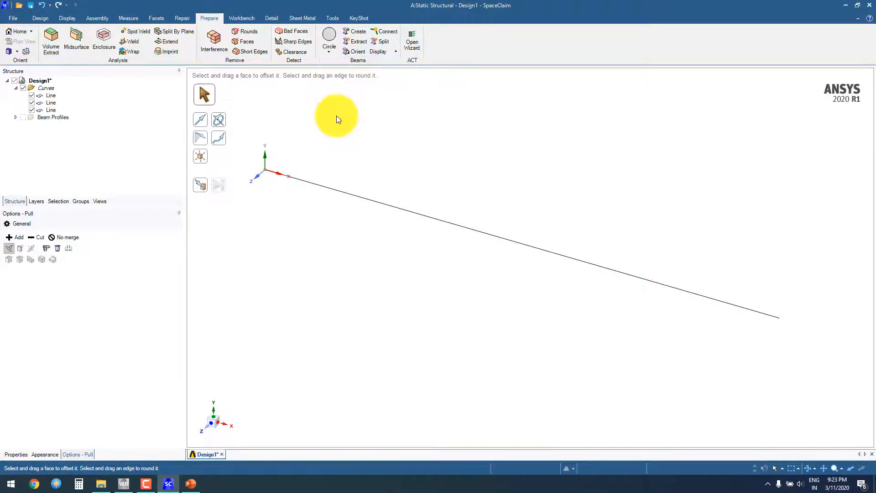
pyautogui.click(16, 117)
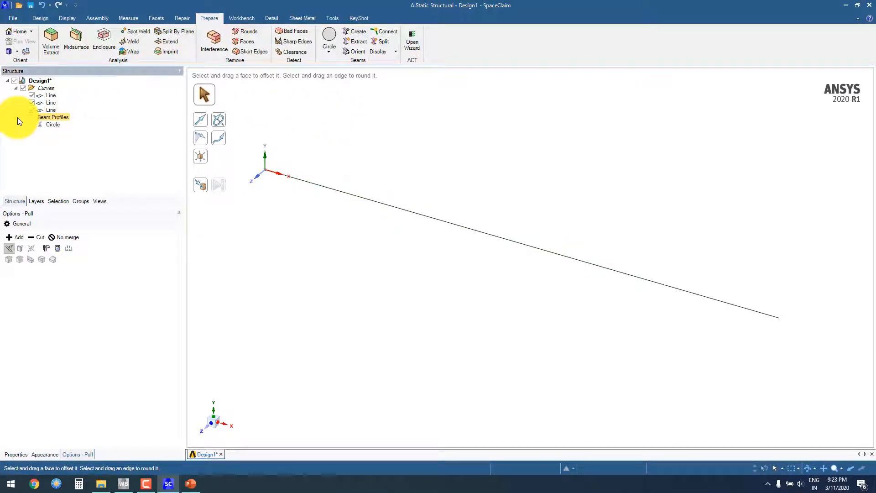
# Step: Edit the circle beam profile to a radius of 15 mm, close its editor and return to the design's structure tree
pyautogui.click(52, 125)
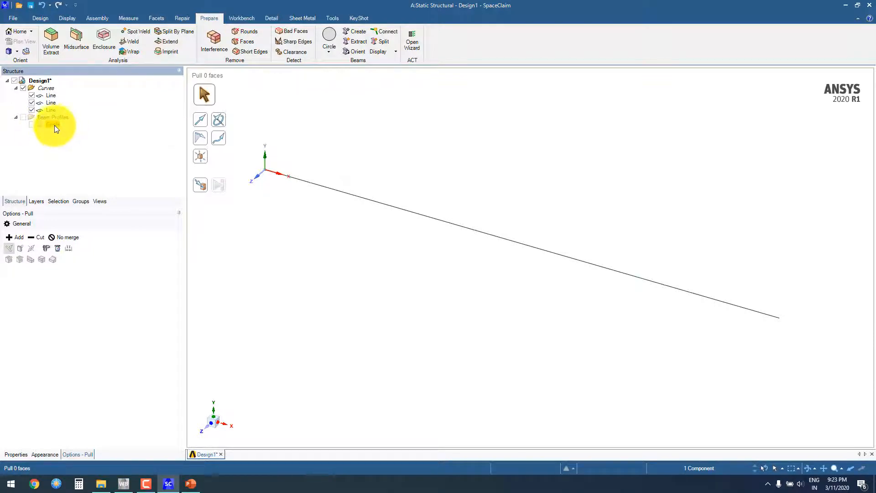
pyautogui.rightClick(54, 125)
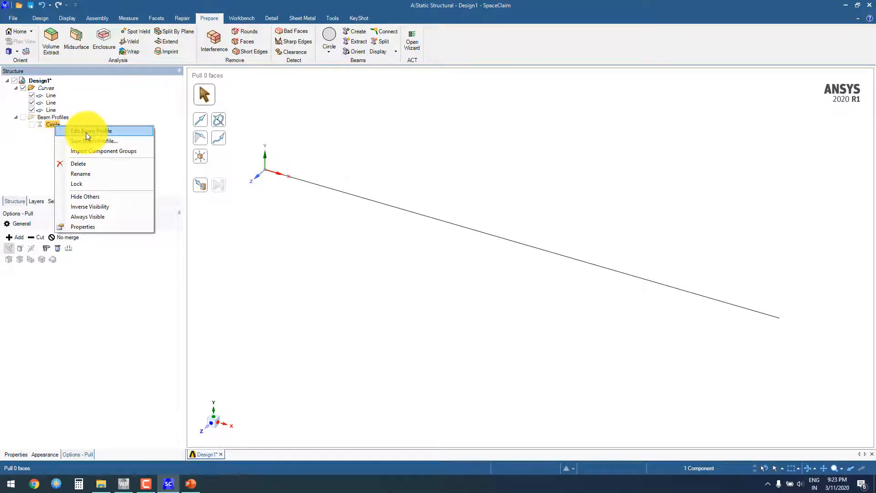
pyautogui.click(103, 130)
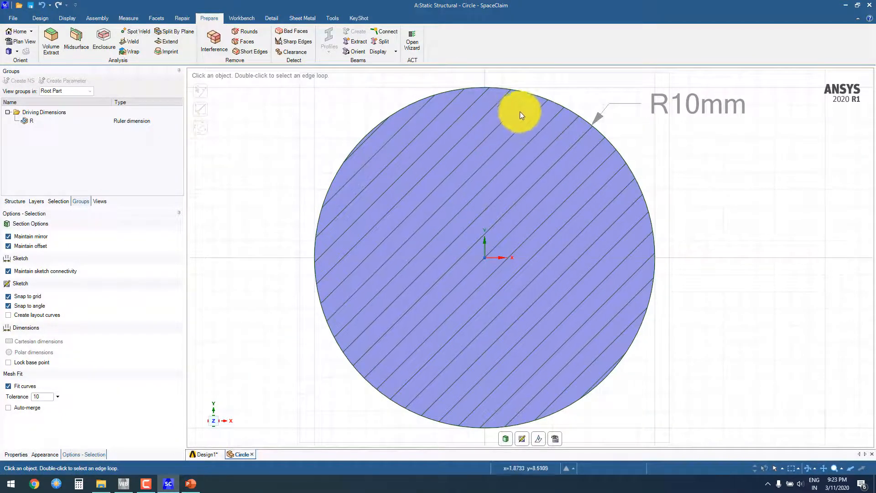
pyautogui.click(674, 106)
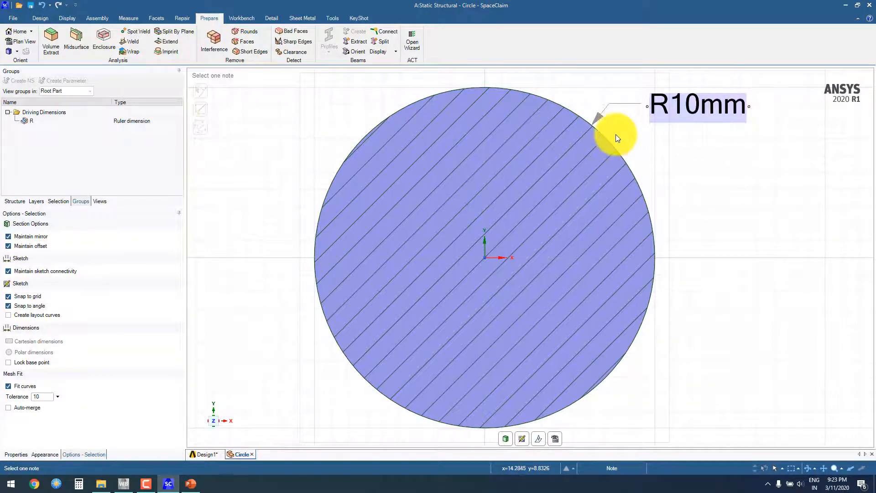
pyautogui.click(327, 134)
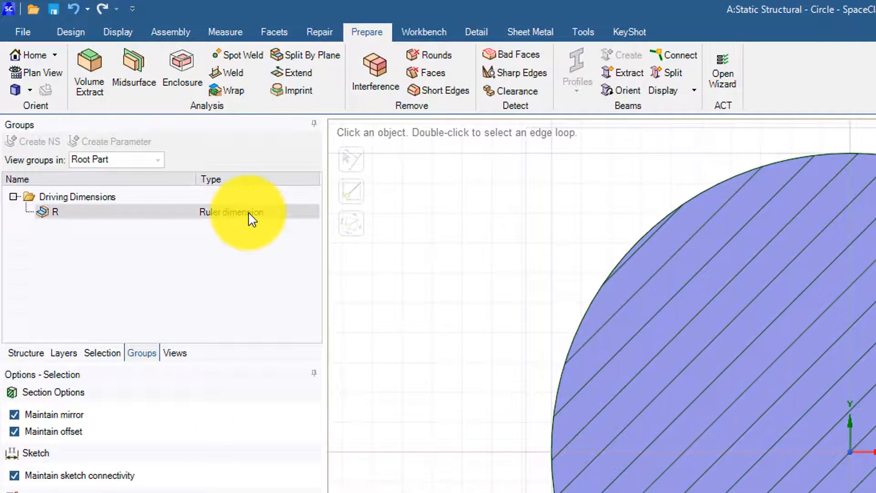
pyautogui.click(248, 218)
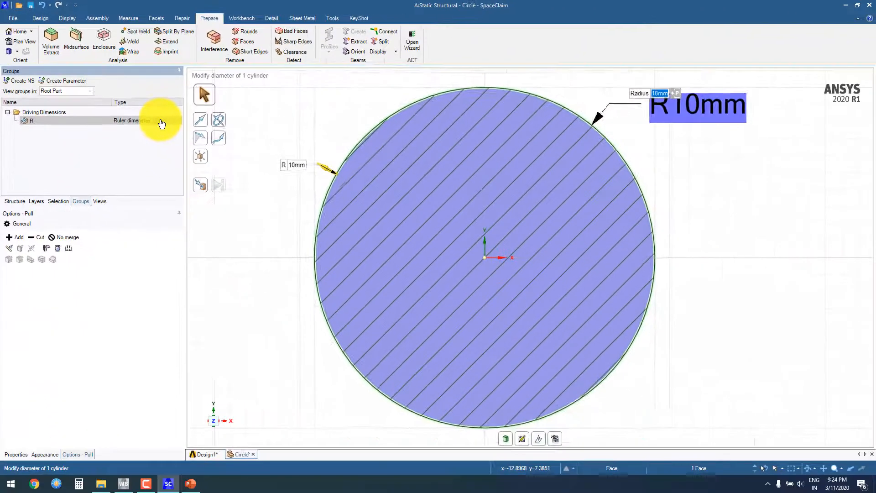
pyautogui.write('15')
pyautogui.press('Return')
pyautogui.scroll(-4, 753, 195)
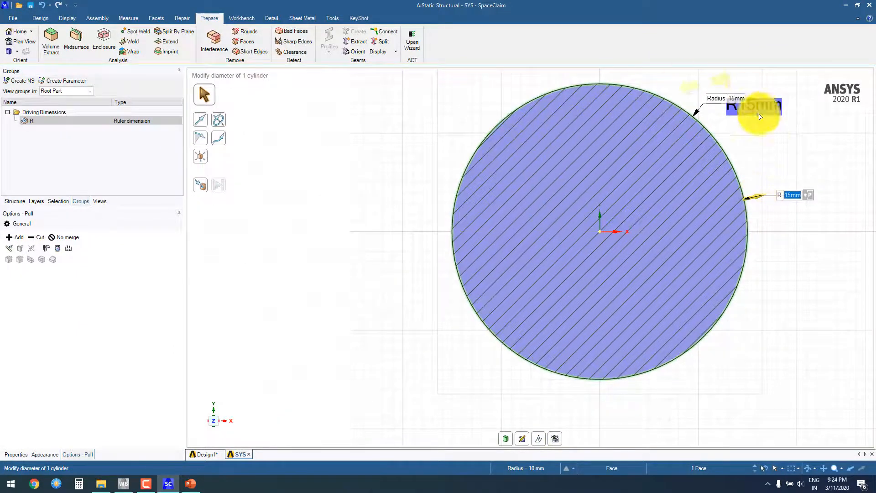
pyautogui.click(248, 453)
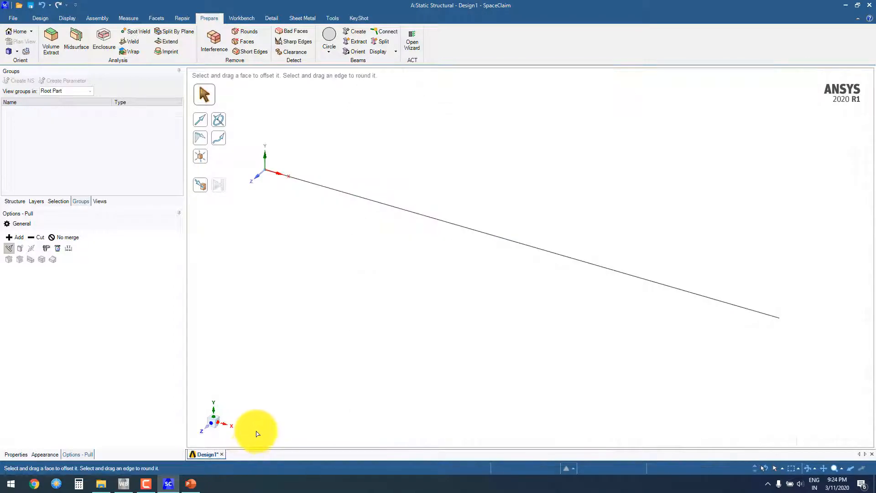
pyautogui.click(13, 203)
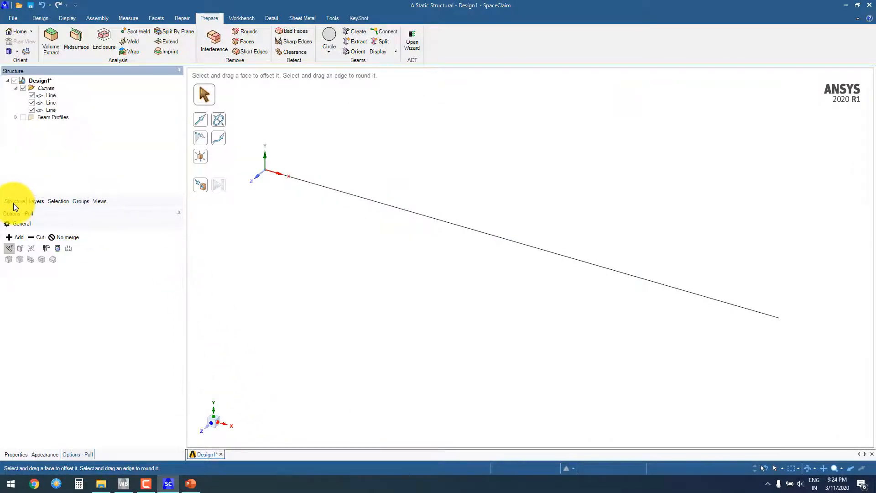
# Step: Insert a second solid Circle beam profile and review its radius dimension in the profile editor before returning to the design's structure tree
pyautogui.click(331, 52)
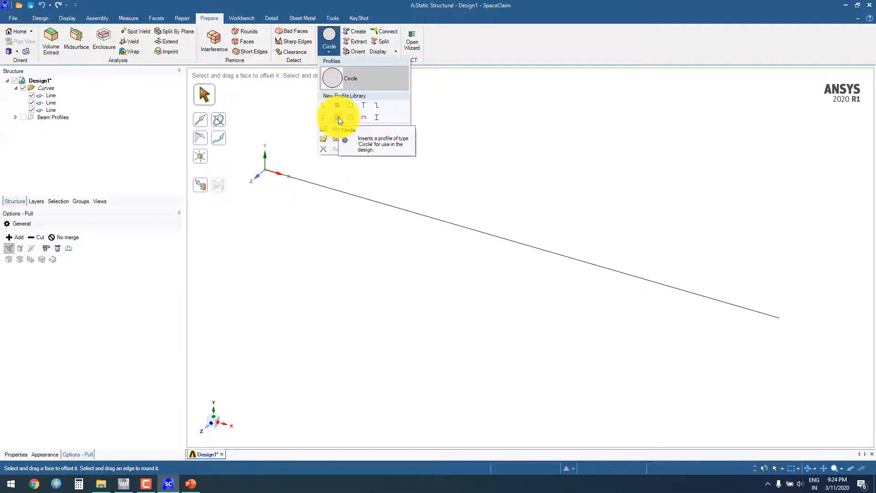
pyautogui.click(338, 117)
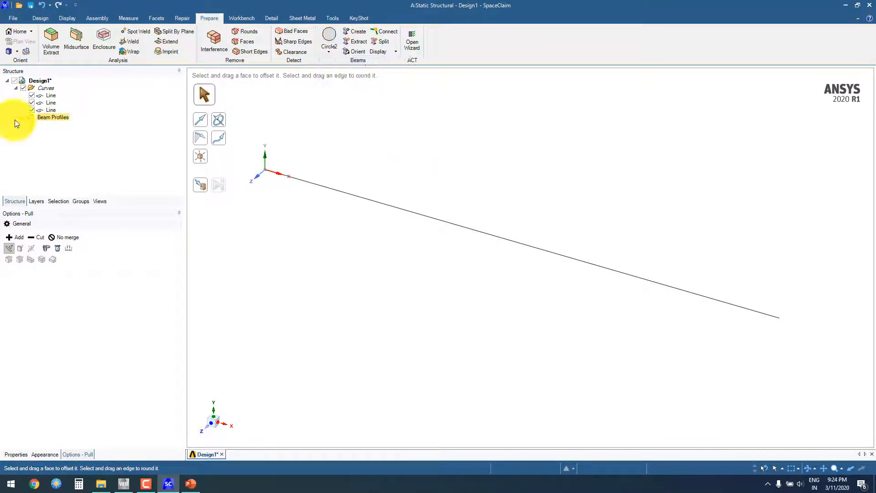
pyautogui.click(60, 132)
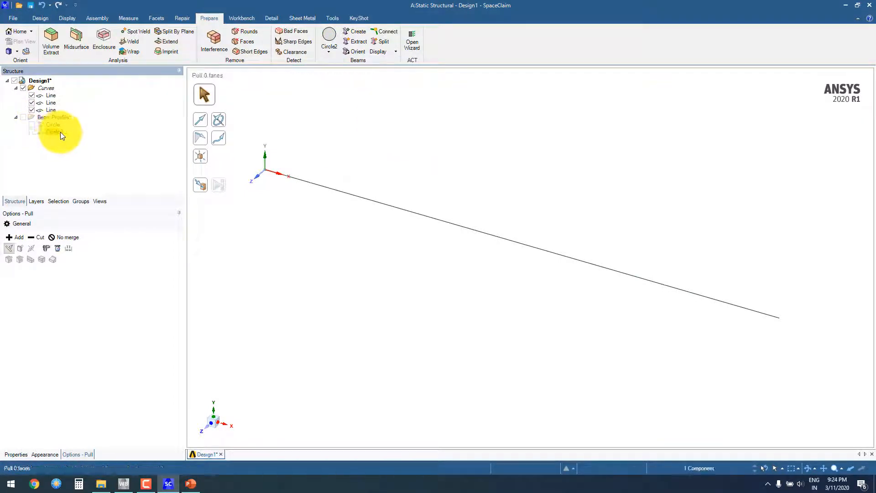
pyautogui.rightClick(60, 132)
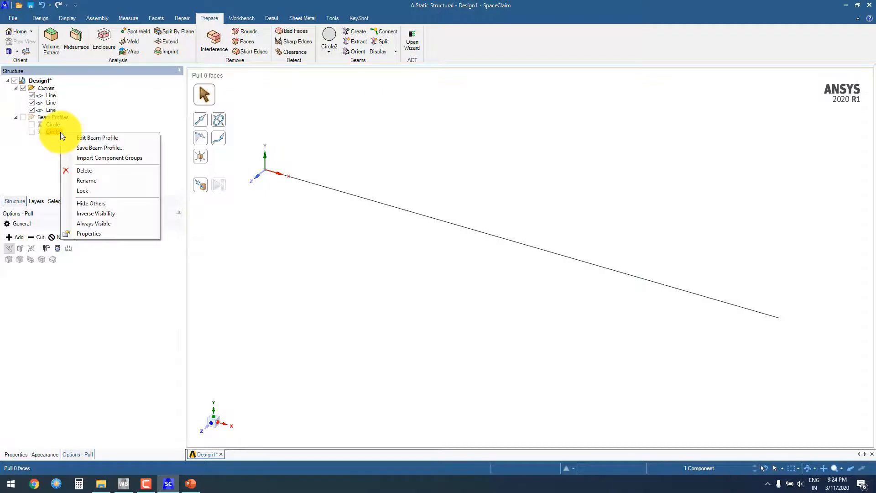
pyautogui.click(92, 138)
pyautogui.click(139, 120)
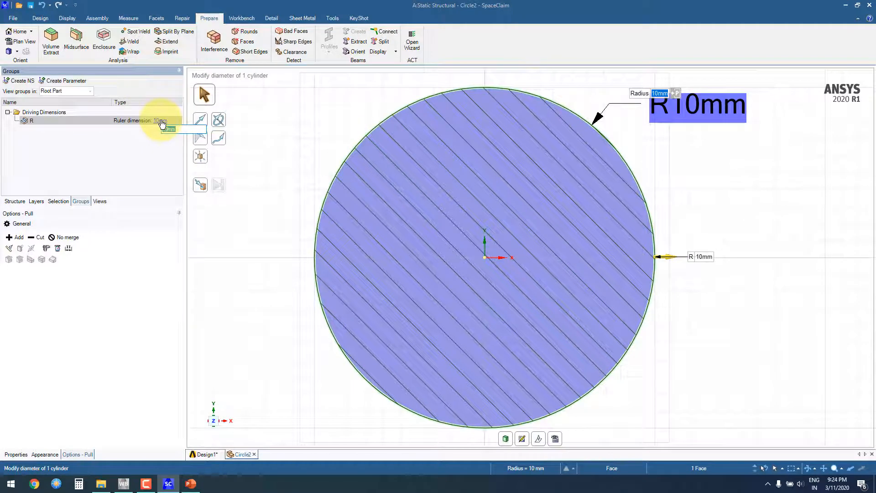
pyautogui.click(256, 455)
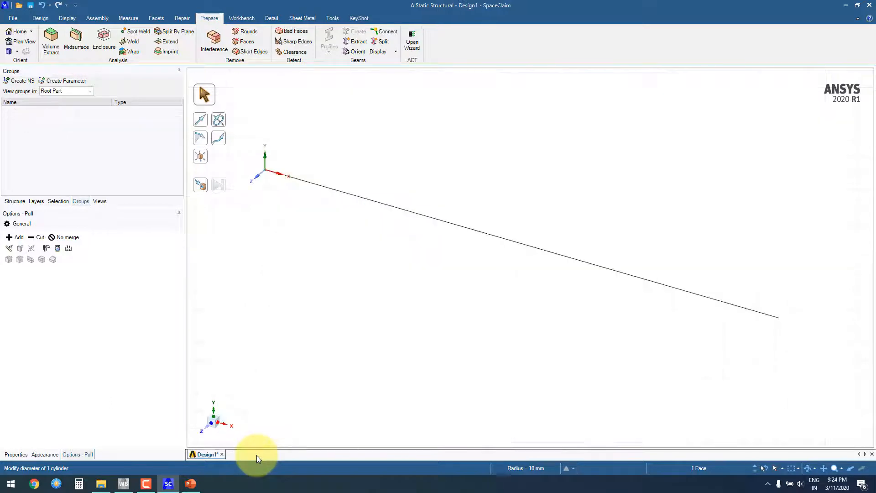
pyautogui.click(14, 201)
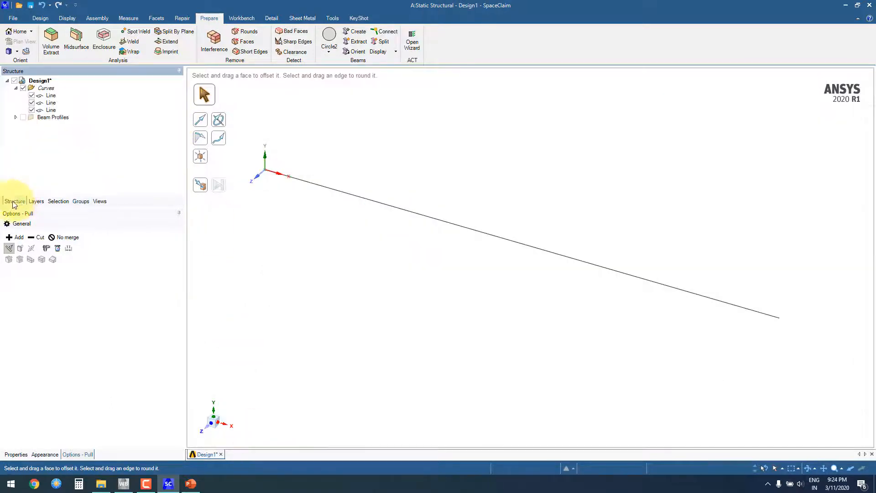
# Step: Insert a third solid Circle beam profile and expand the Beam Profiles group to list all the profiles
pyautogui.click(329, 52)
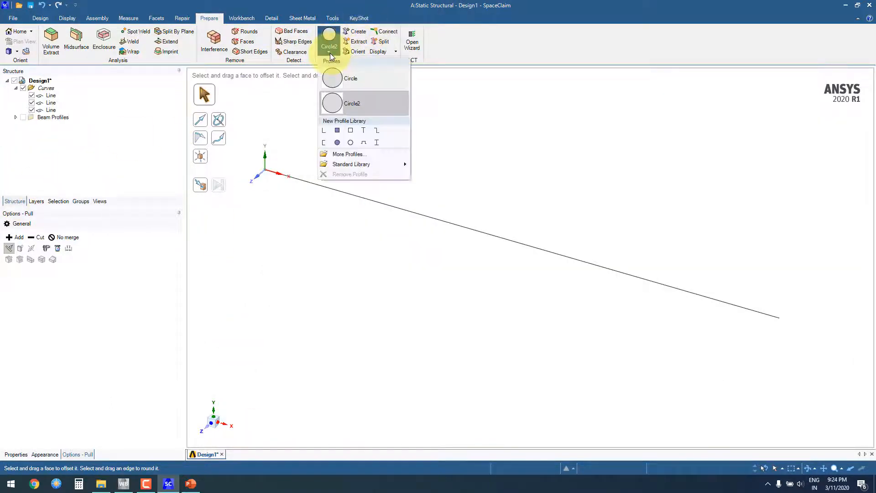
pyautogui.click(338, 143)
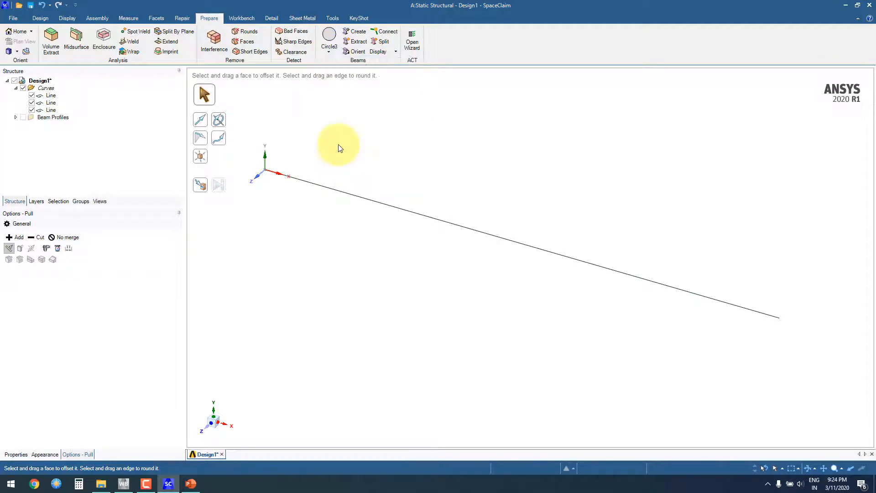
pyautogui.click(16, 117)
# Step: Edit the third circle beam profile to a radius of 5 mm, close its editor and return to the design's structure tree
pyautogui.click(57, 139)
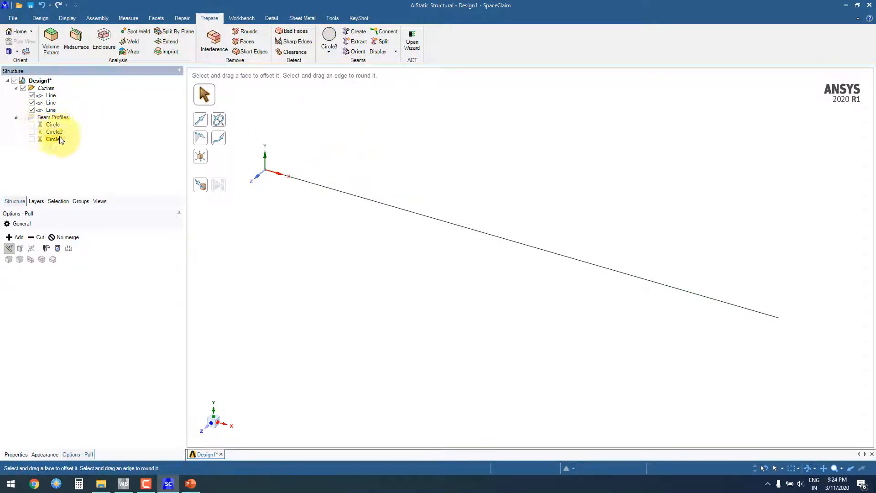
pyautogui.rightClick(59, 137)
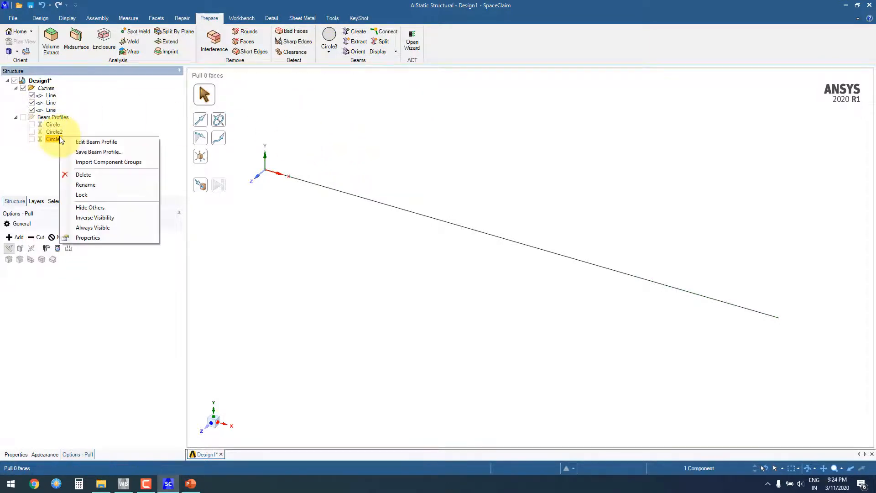
pyautogui.click(101, 144)
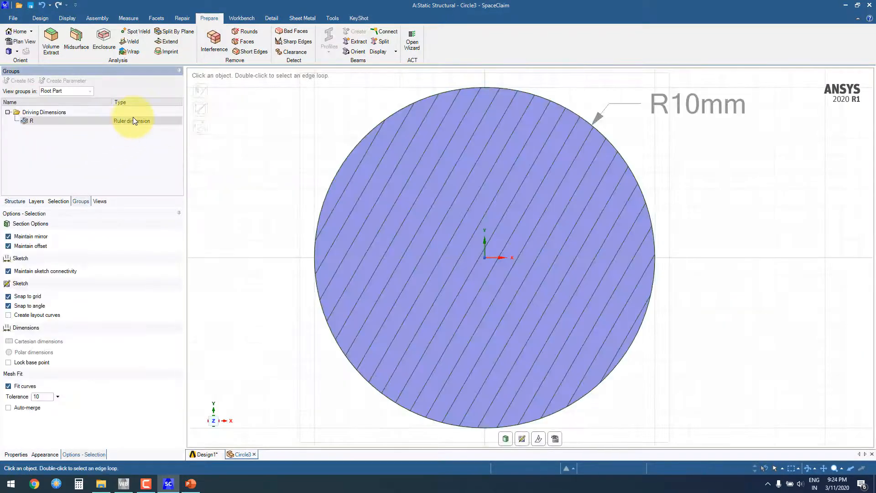
pyautogui.click(132, 121)
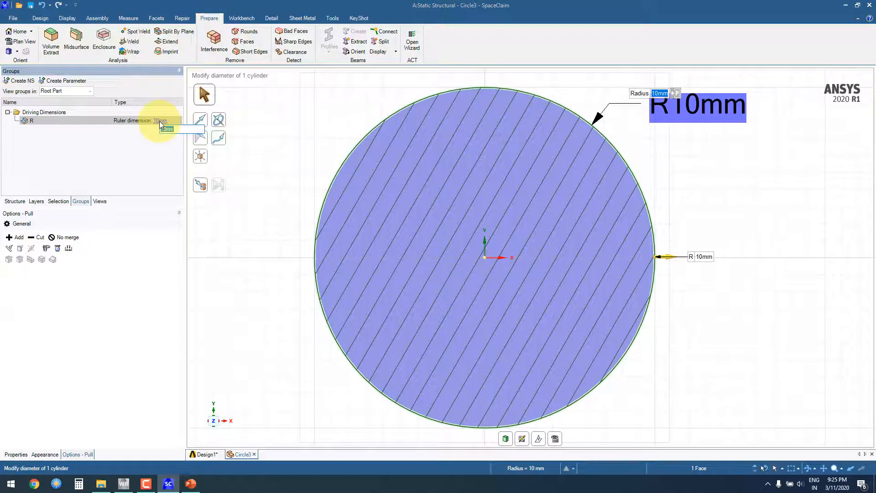
pyautogui.write('5')
pyautogui.press('Return')
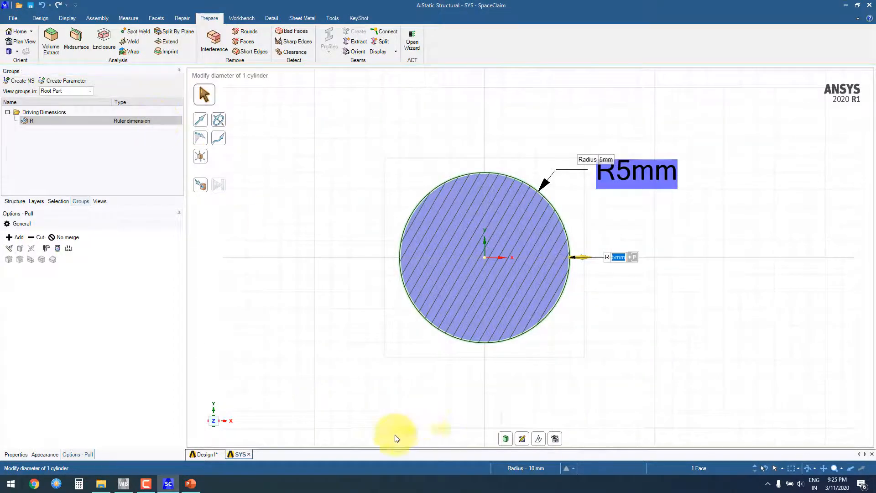
pyautogui.click(249, 454)
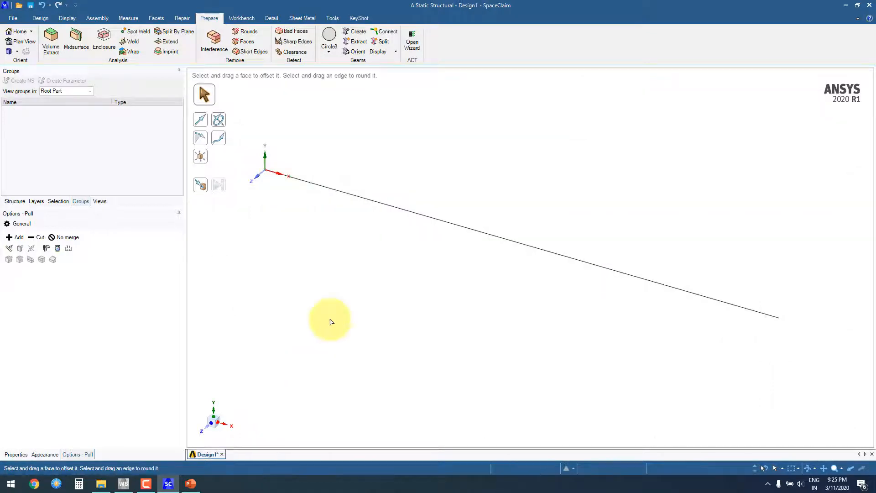
pyautogui.click(15, 201)
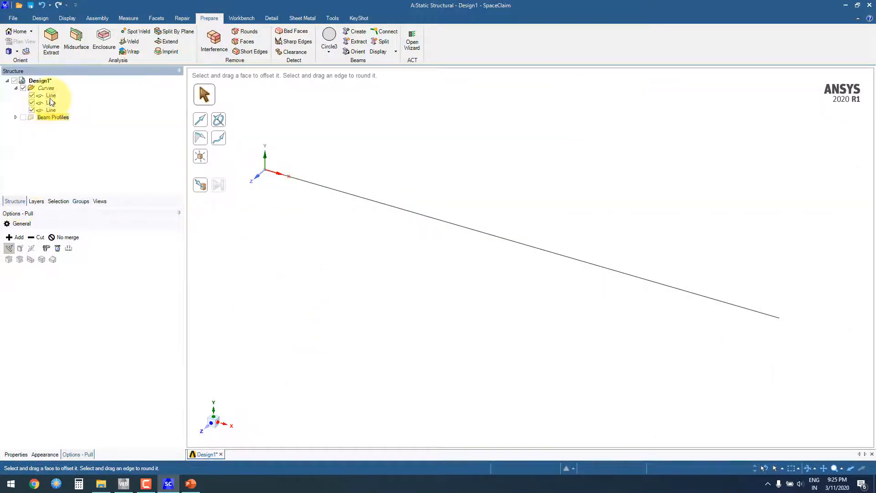
# Step: Rename the three circle beam profiles, in tree order, as 30mm, 20mm and 10mm
pyautogui.click(15, 117)
pyautogui.click(57, 128)
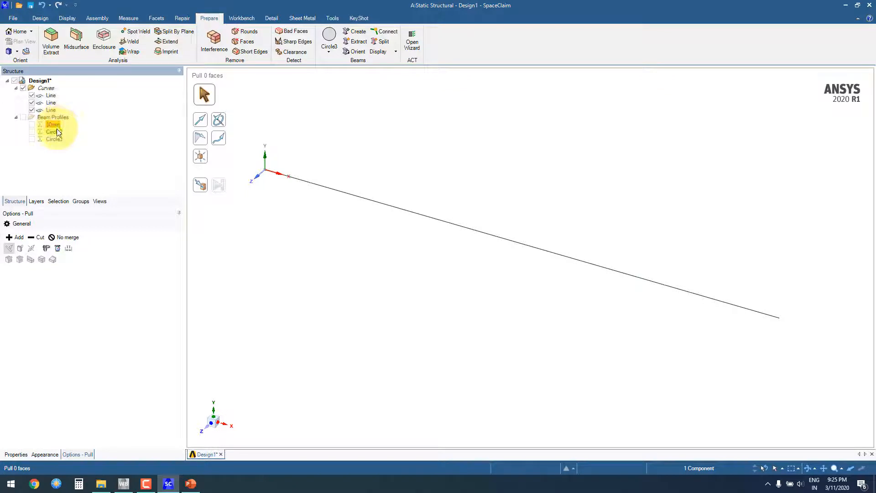
pyautogui.click(58, 131)
pyautogui.click(57, 131)
pyautogui.write('20mm')
pyautogui.click(54, 139)
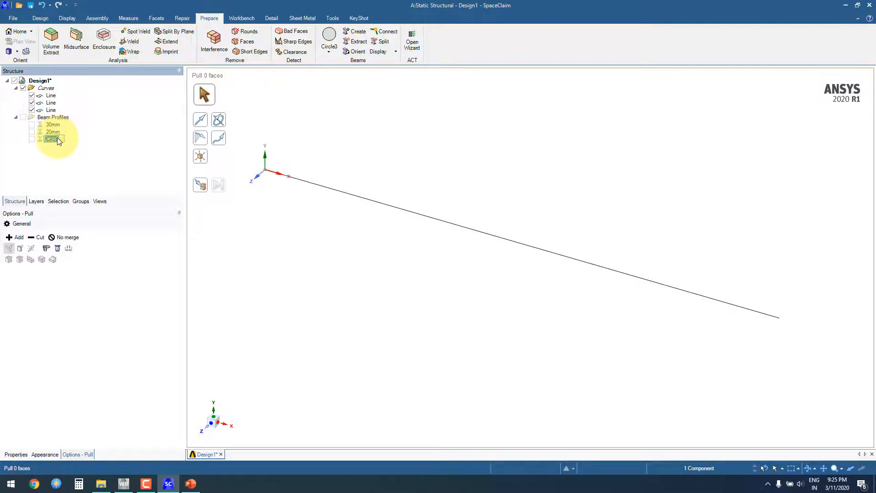
pyautogui.write('10mm')
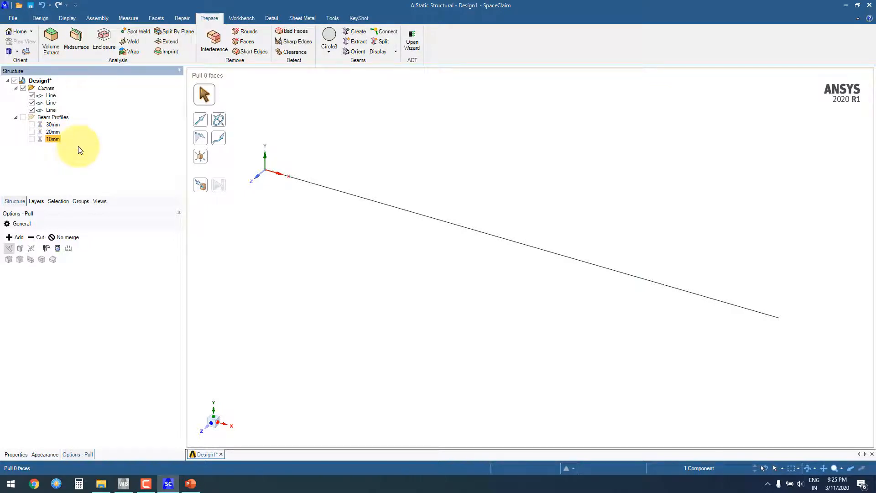
# Step: Select the 30mm beam profile and switch to the problem statement slide to check the diameters of the stepped bar's sections
pyautogui.keyDown('shift'); pyautogui.click(54, 124); pyautogui.keyUp('shift')
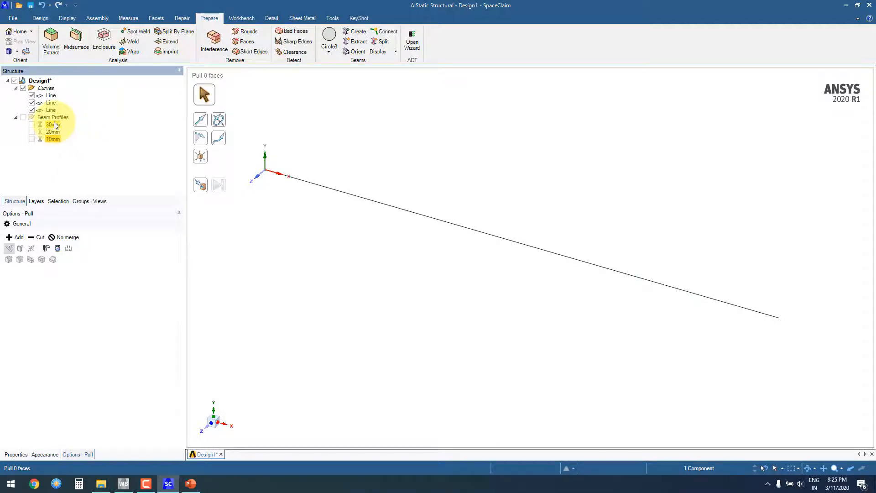
pyautogui.click(54, 122)
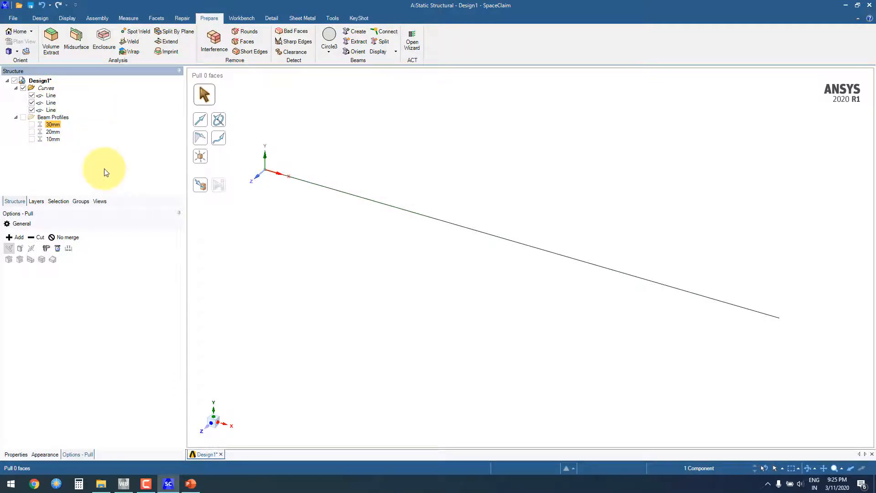
pyautogui.hotkey('alt', 'Tab')
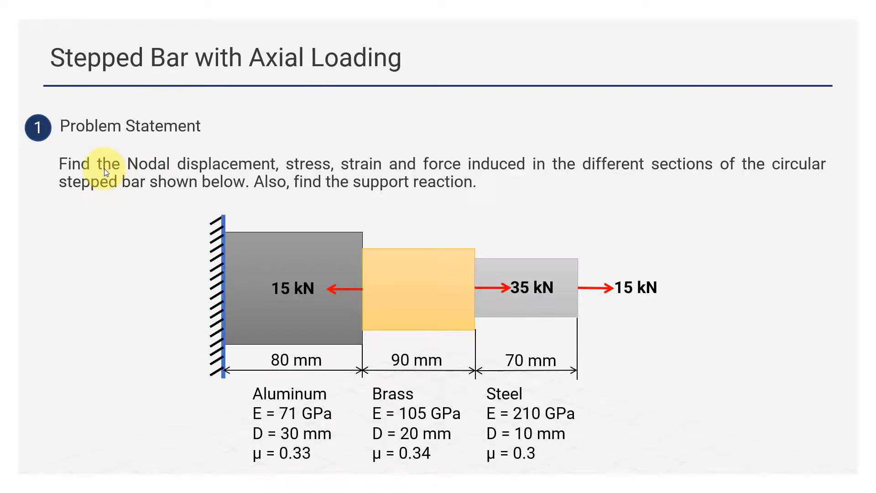
# Step: Switch back to SpaceClaim, create a beam with the 30mm profile from the line starting at the origin, and expand the Beams group
pyautogui.hotkey('alt', 'Tab')
pyautogui.click(320, 185)
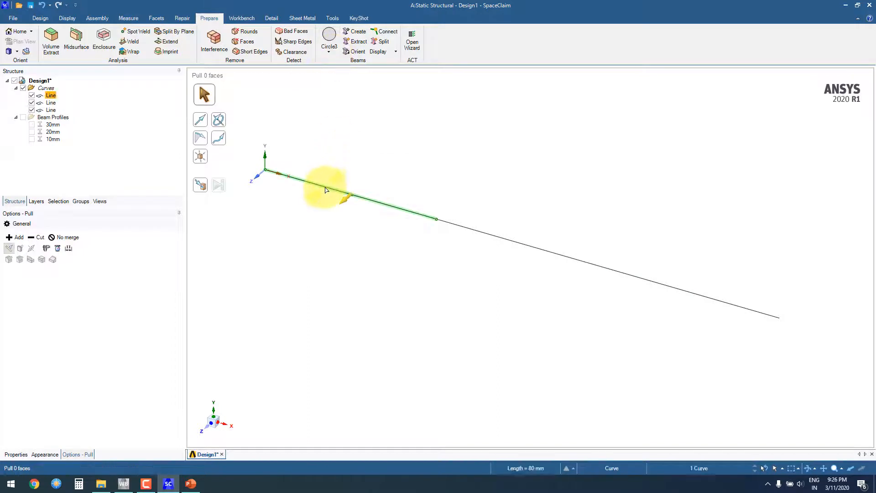
pyautogui.click(330, 52)
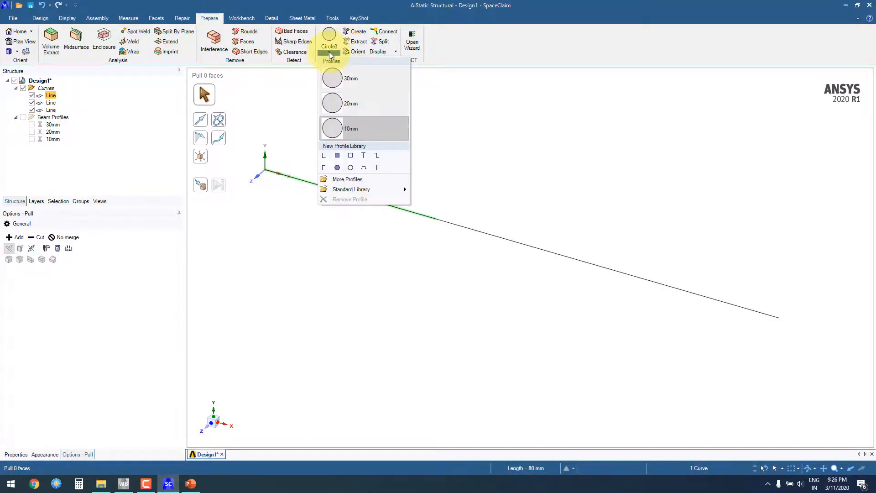
pyautogui.click(353, 78)
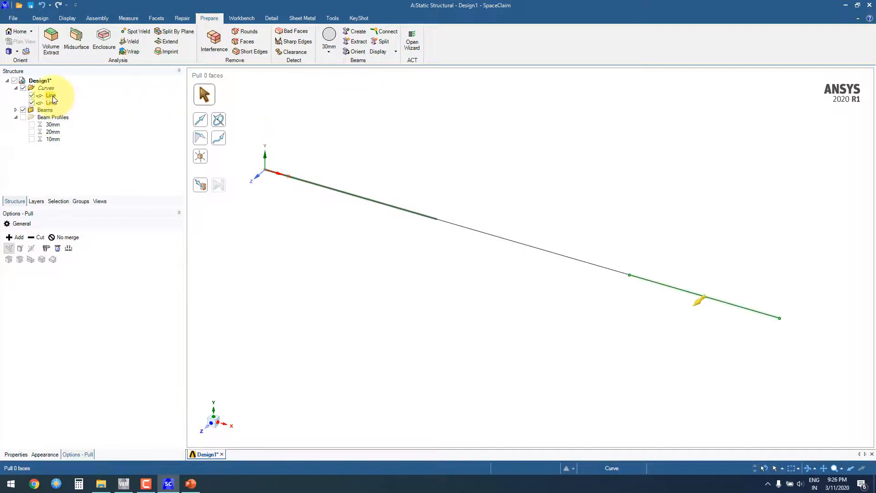
pyautogui.click(16, 110)
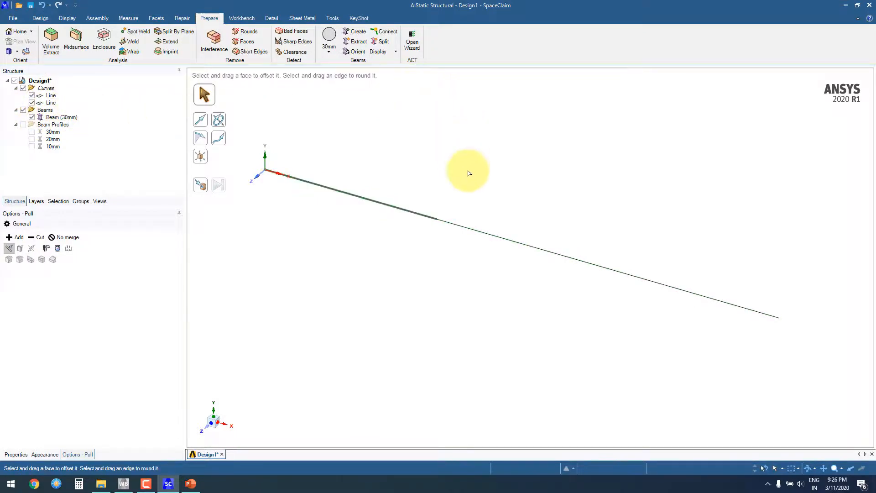
# Step: Create a beam with the 20mm profile from the middle line of the bar
pyautogui.click(491, 237)
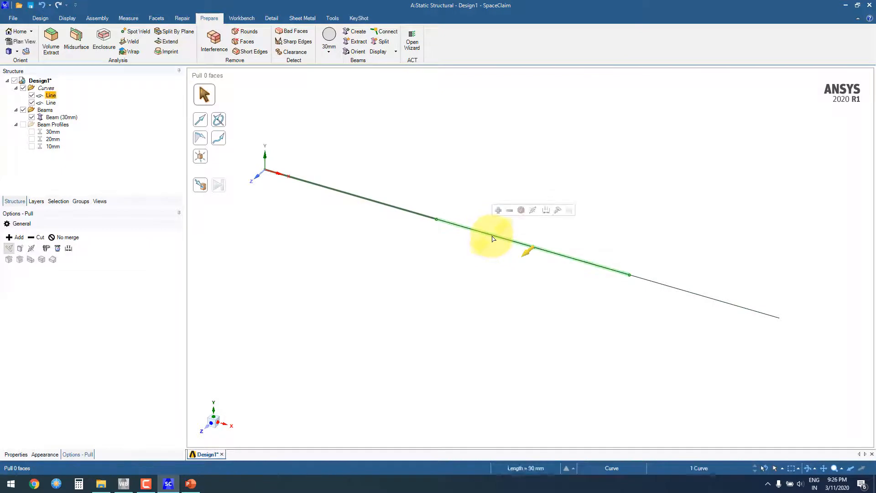
pyautogui.click(329, 52)
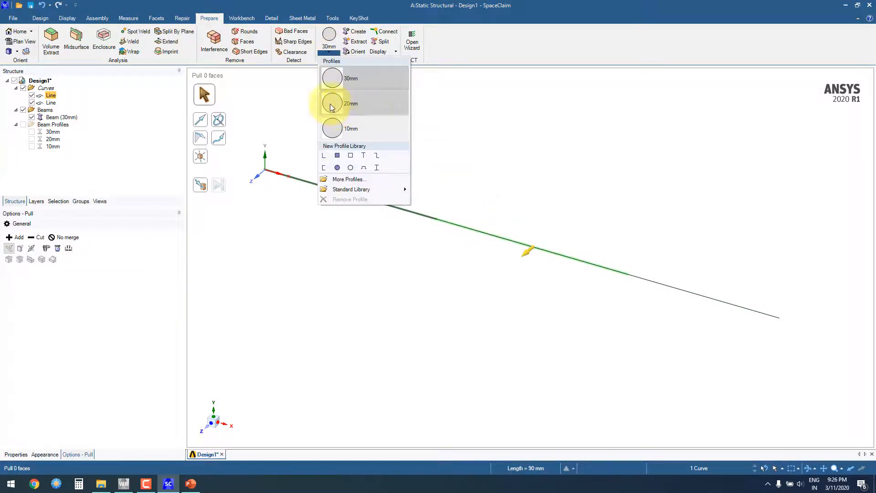
pyautogui.click(357, 104)
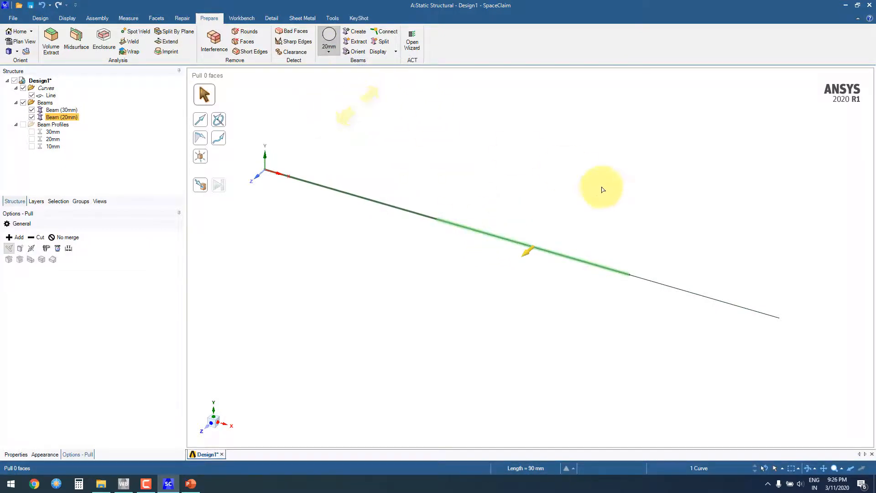
# Step: Create a beam with the 10mm profile from the end line farthest from the origin and clear the selection
pyautogui.click(660, 286)
pyautogui.click(328, 52)
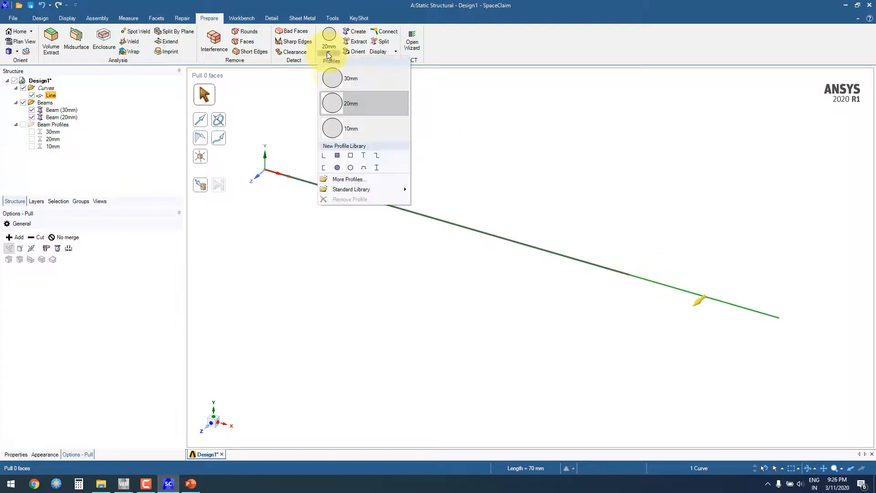
pyautogui.click(345, 132)
pyautogui.click(429, 135)
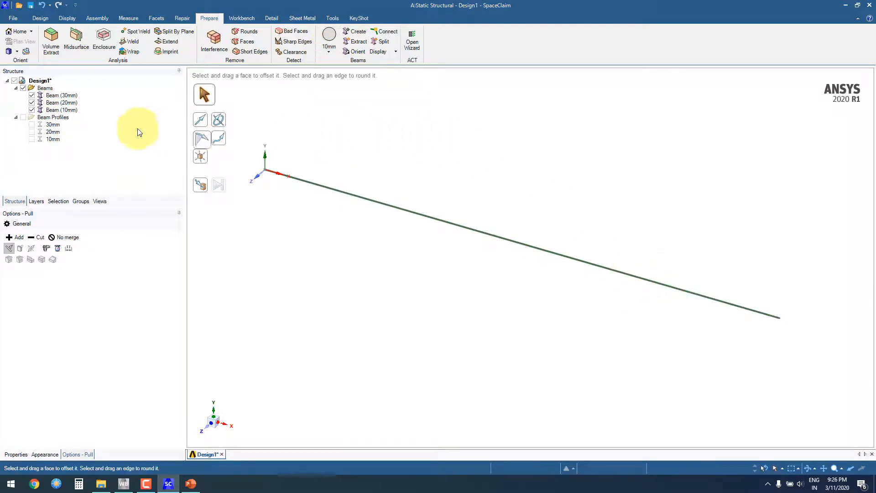
# Step: Check the Beams group in the structure tree and set the beam display to Solid Beams
pyautogui.click(50, 90)
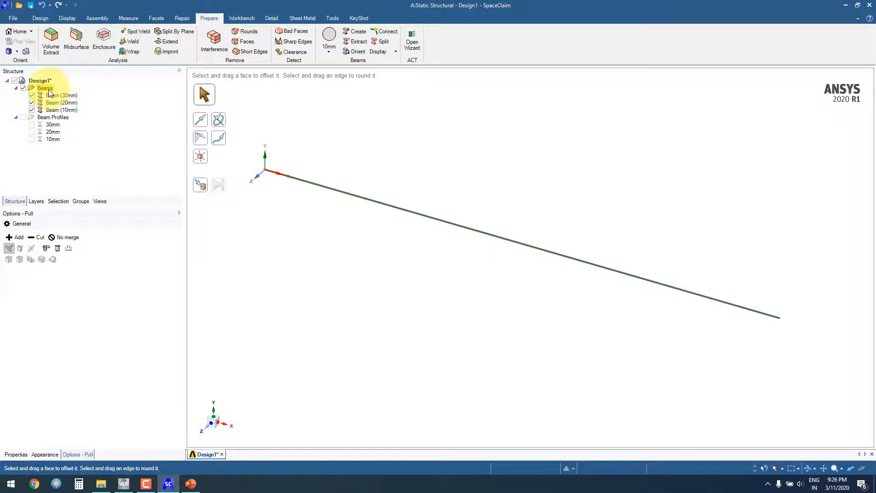
pyautogui.click(54, 95)
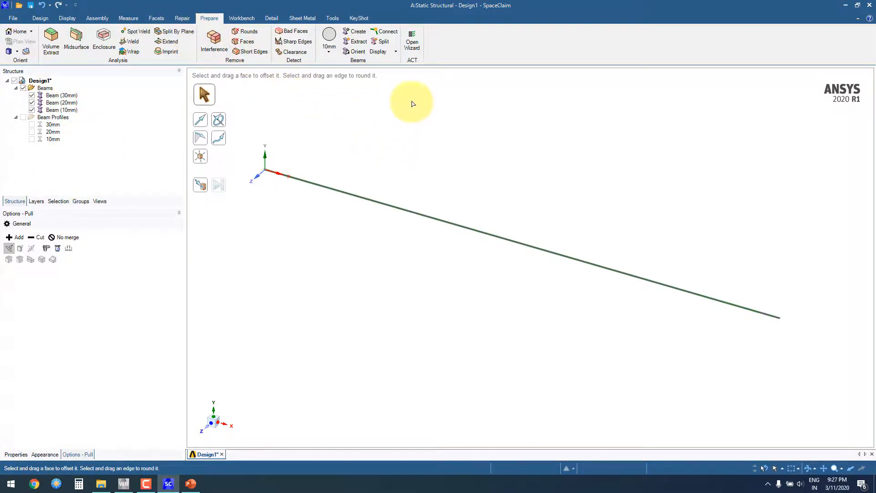
pyautogui.click(390, 52)
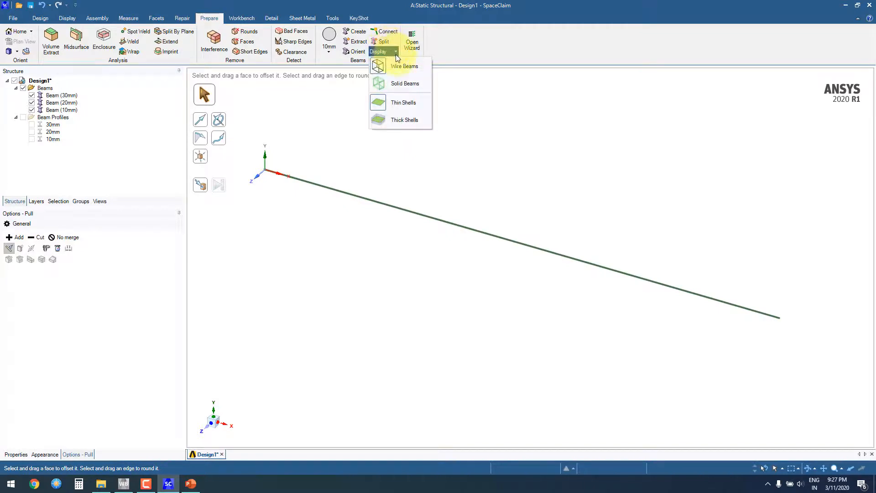
pyautogui.click(402, 83)
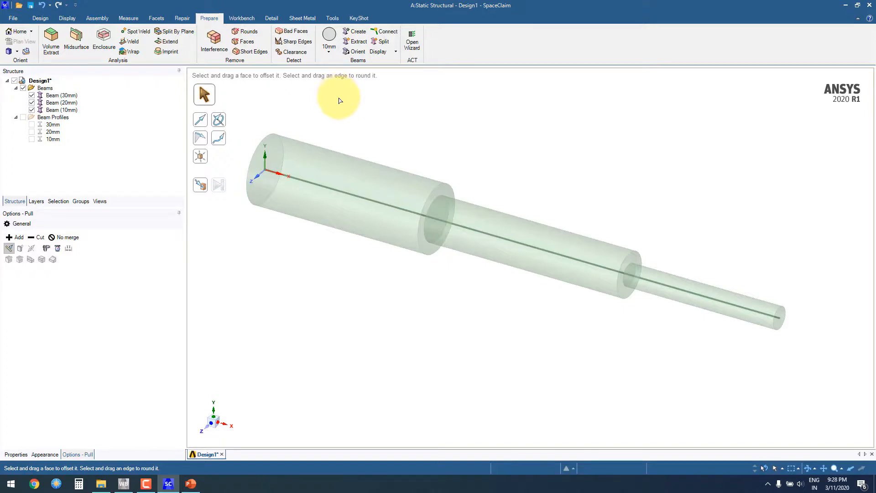
# Step: Share the coincident topology at the two junctions between the three beams and complete the Share operation
pyautogui.click(248, 18)
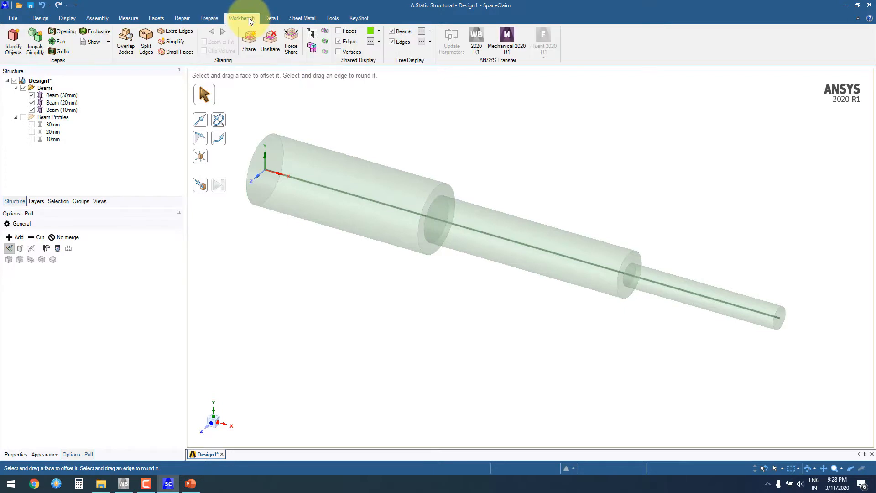
pyautogui.click(250, 42)
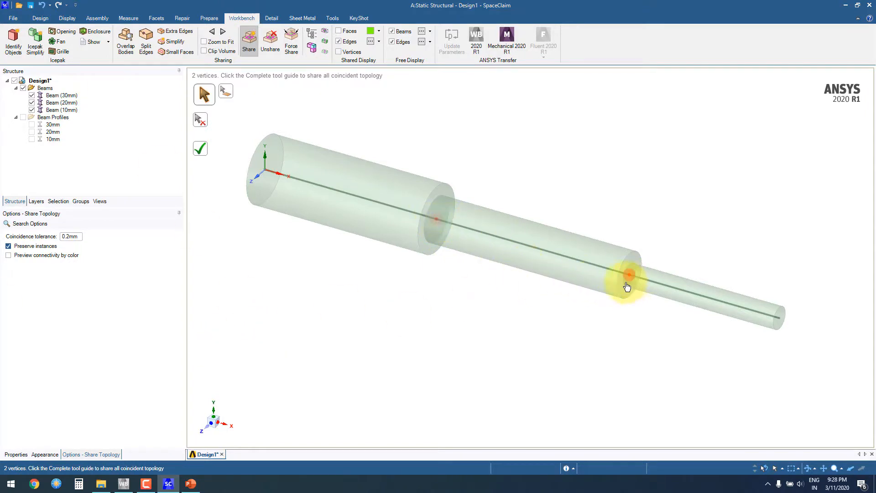
pyautogui.click(200, 150)
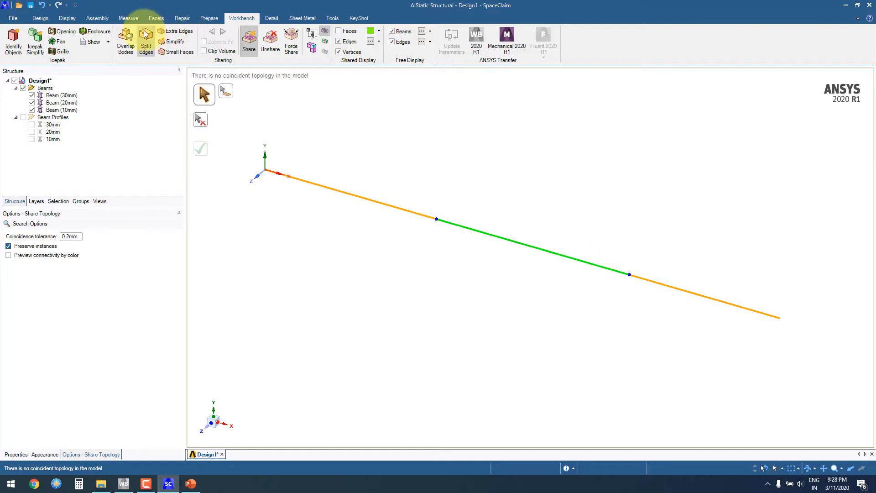
# Step: Exit SpaceClaim, return to the Workbench project and select the Model cell of the Static Structural system
pyautogui.click(13, 18)
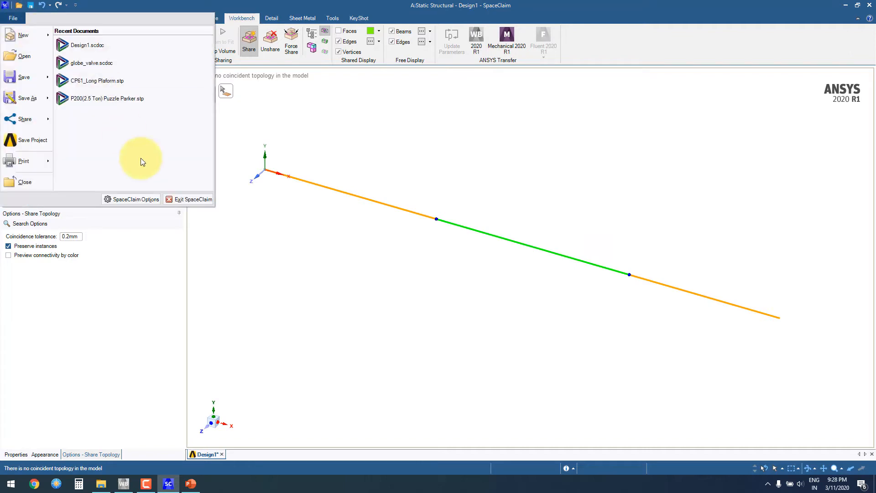
pyautogui.press('Escape')
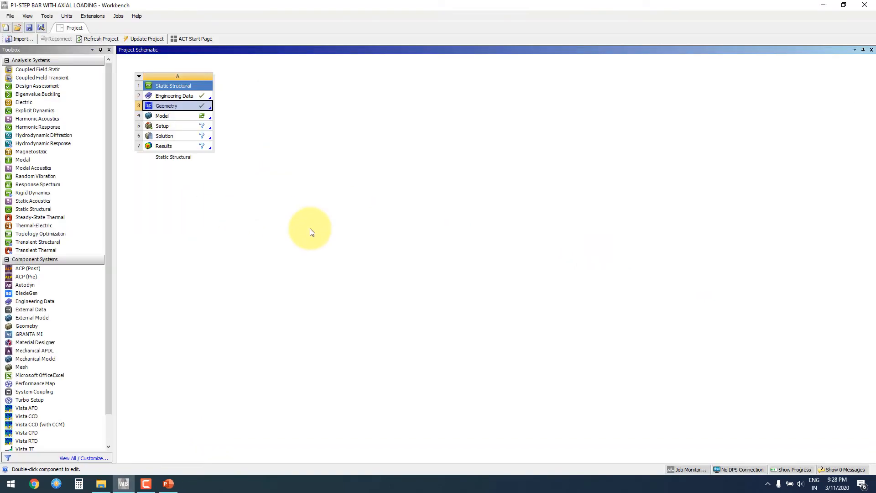
pyautogui.click(172, 118)
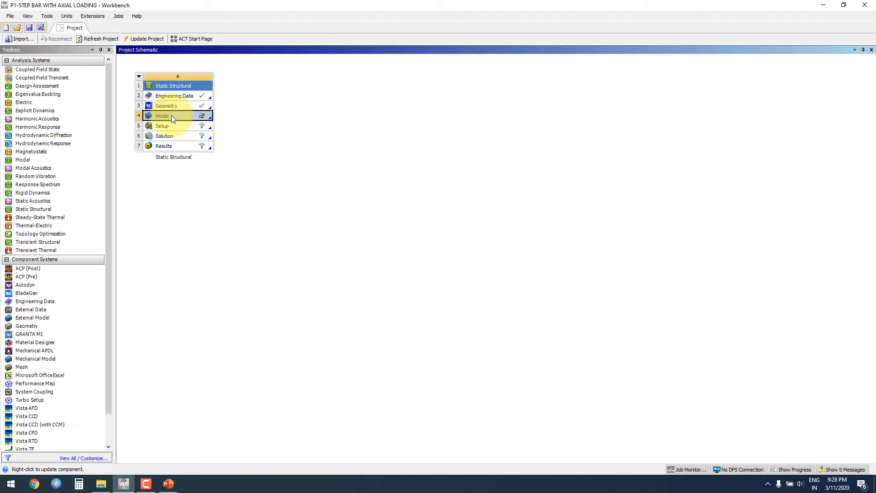